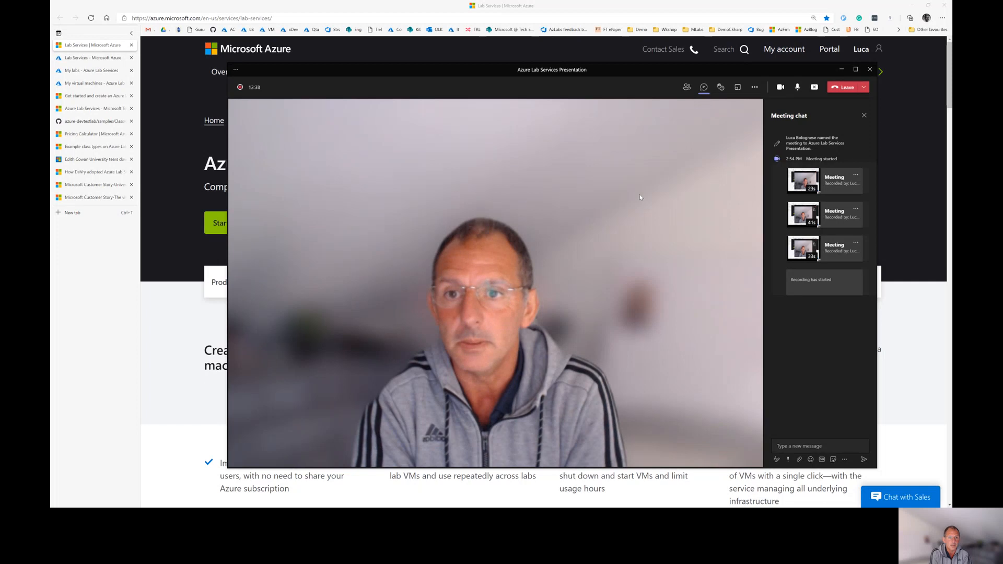
Bring the browser showing the 'Computer labs in the cloud' page in front of the Teams meeting
click(505, 50)
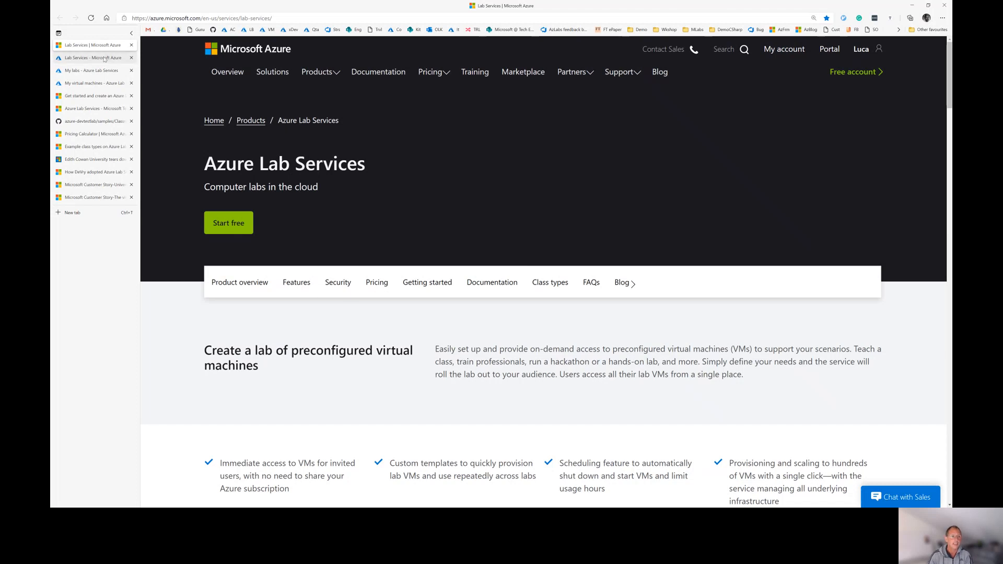
click(100, 59)
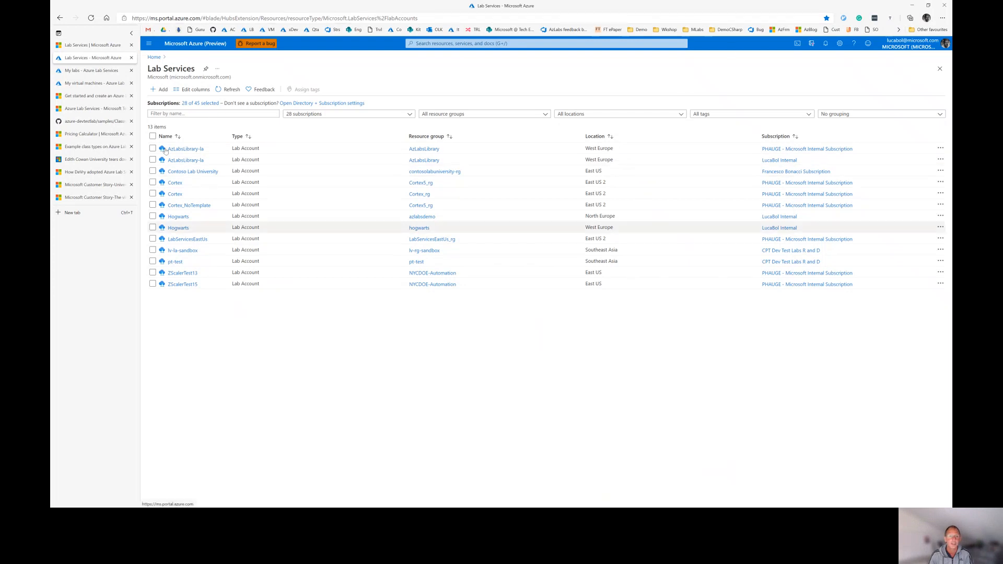
click(148, 43)
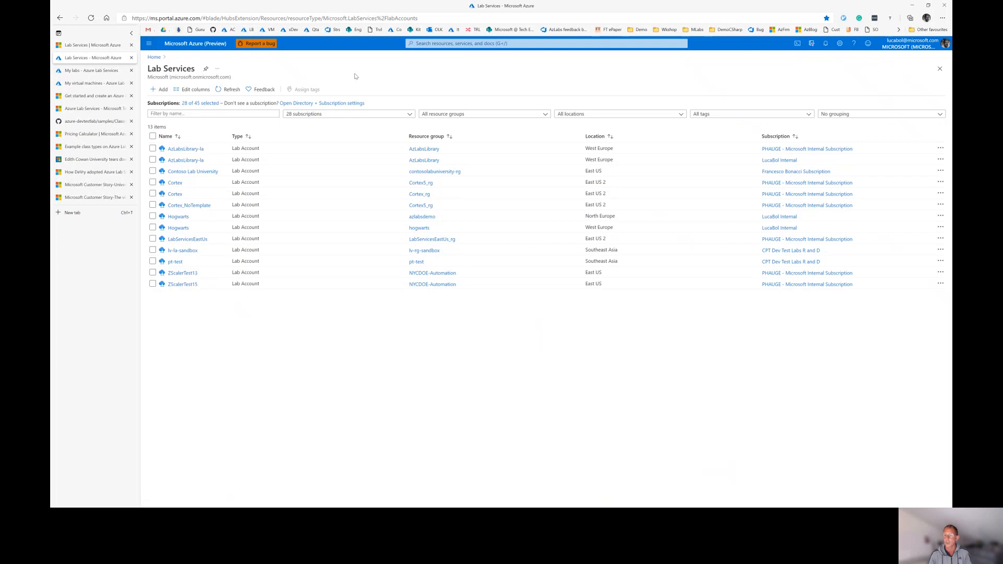
click(89, 46)
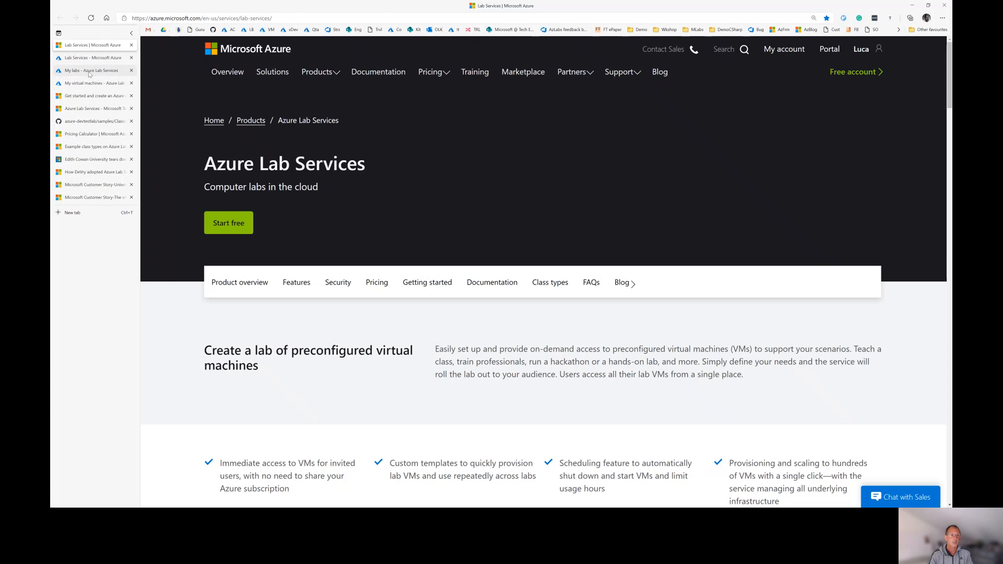
click(90, 71)
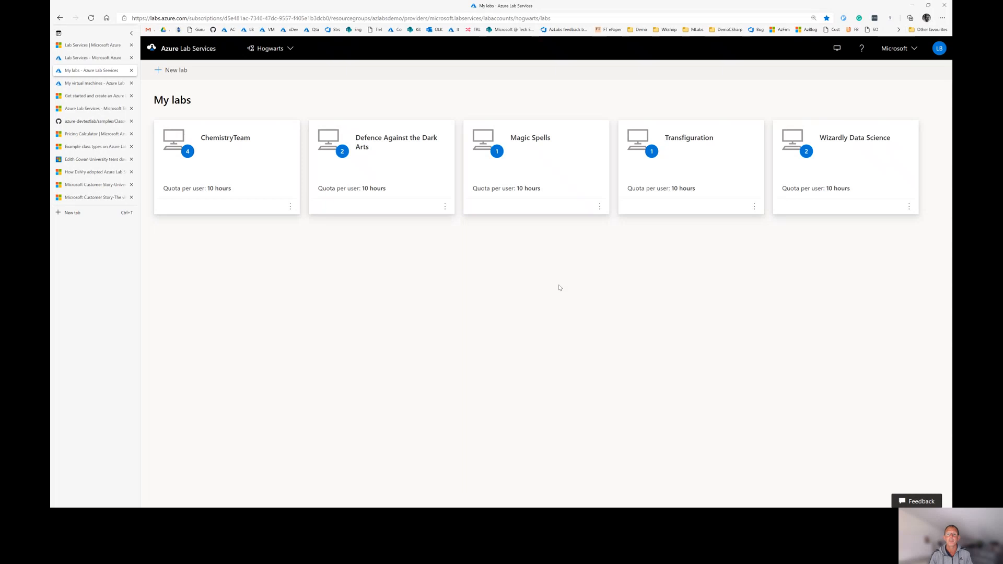
View the My virtual machines page, then return to the portal's list of 13 lab accounts
click(96, 83)
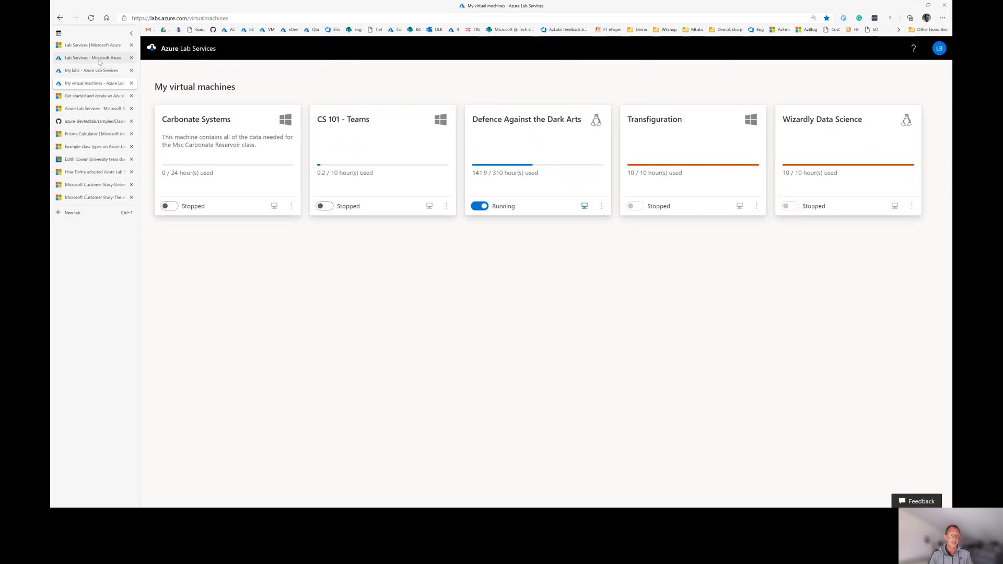
click(99, 59)
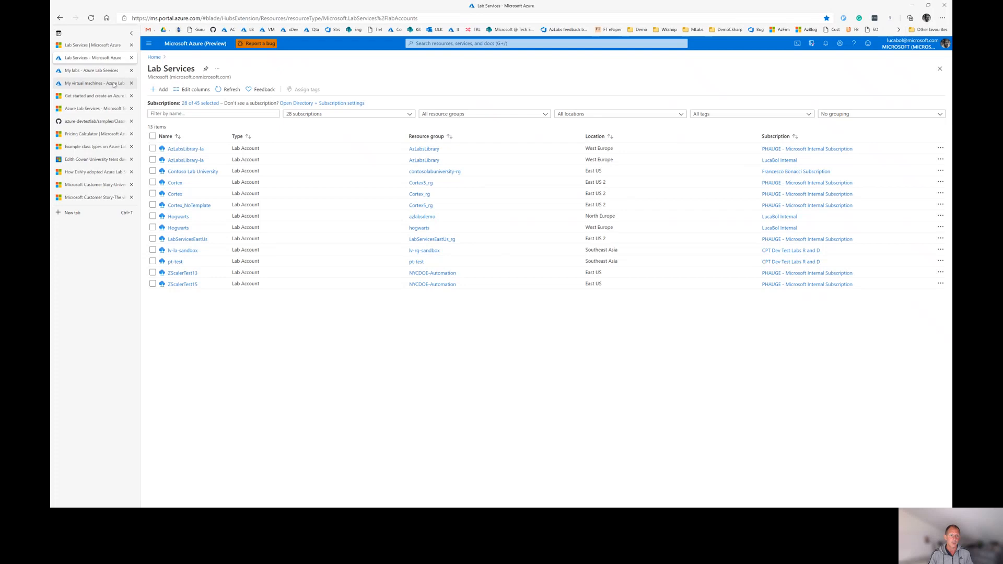
click(150, 42)
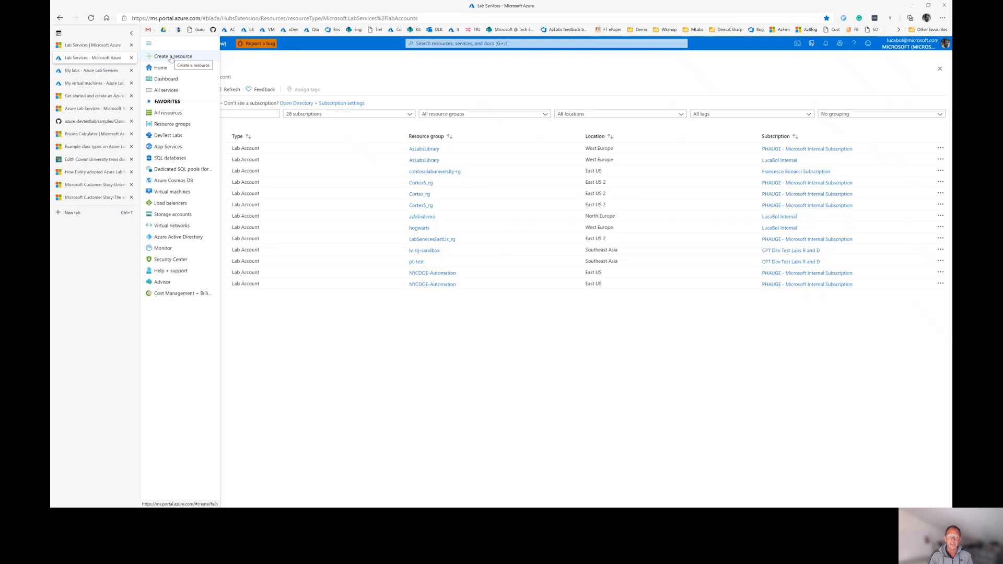
Open the second Hogwarts lab account, located in West Europe
click(261, 63)
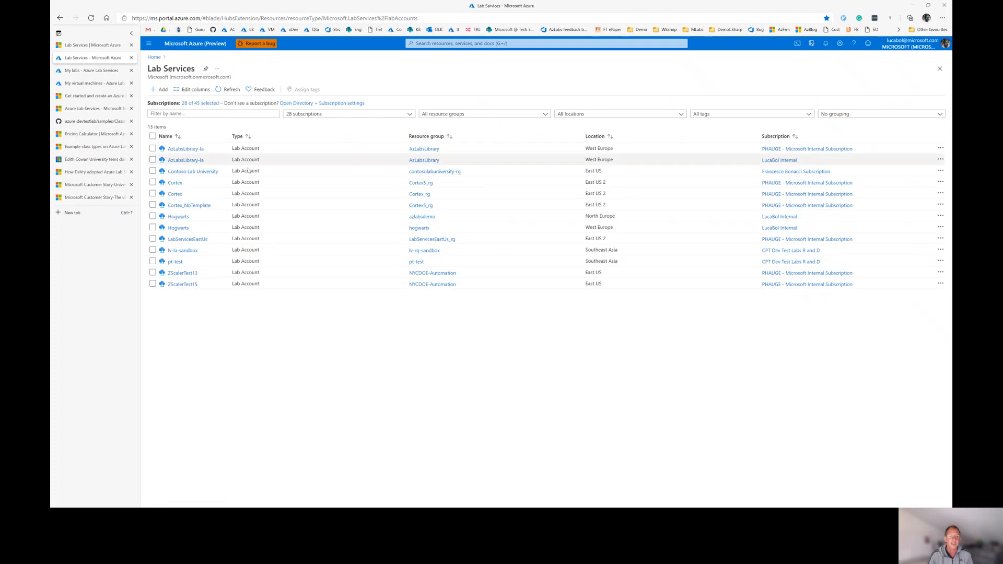
click(178, 228)
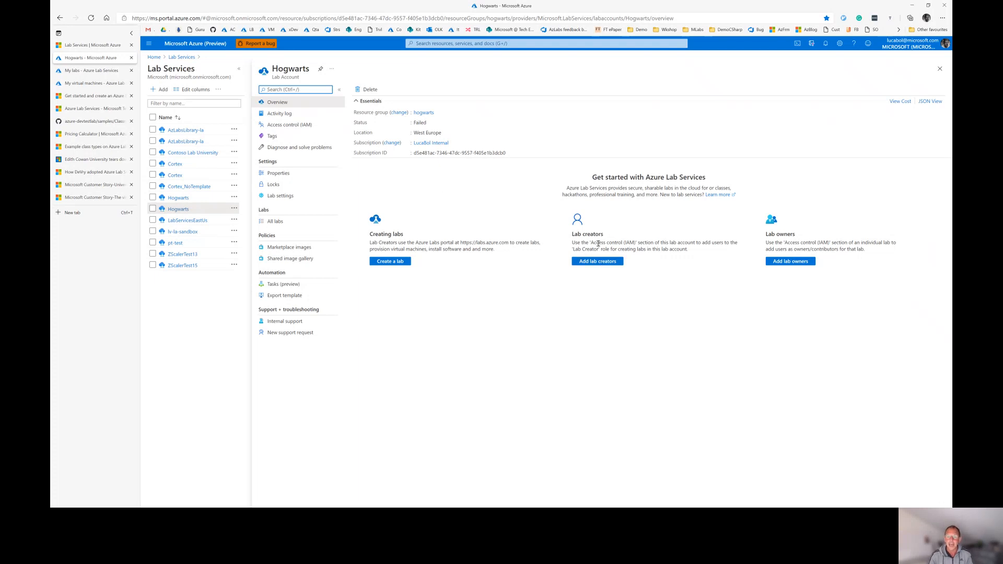
Highlight the Lab creators heading, then show All labs, listing the Transfiguration lab
drag(573, 235, 623, 245)
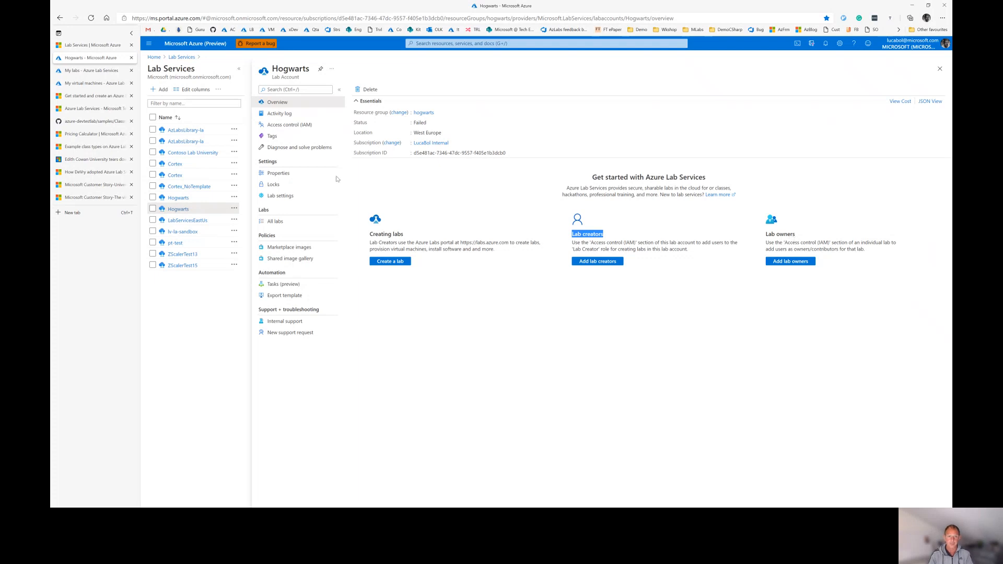
click(280, 222)
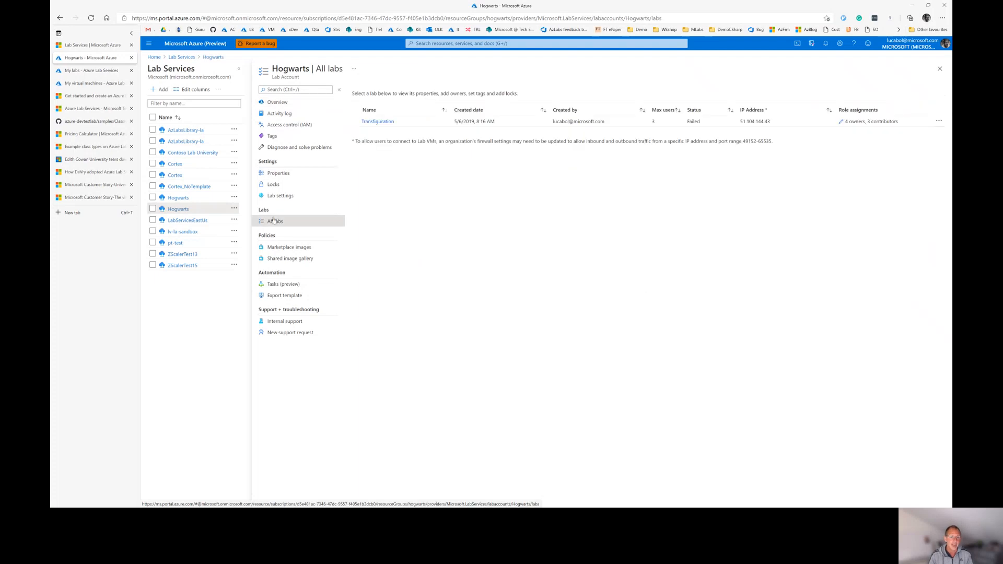
Switch to the first Hogwarts account, check ChemistryTeam's actions, and view its enabled Marketplace images
click(180, 198)
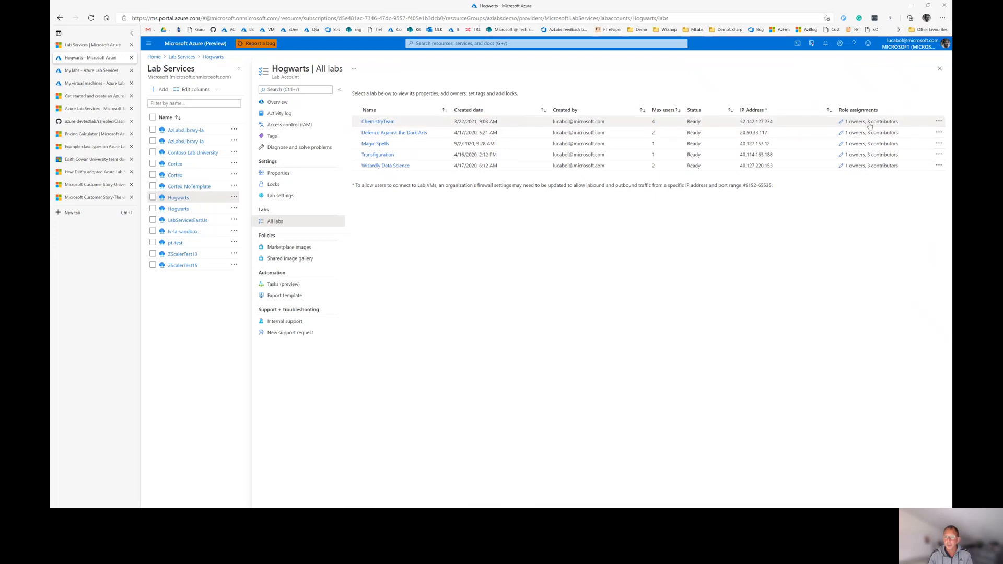
click(938, 122)
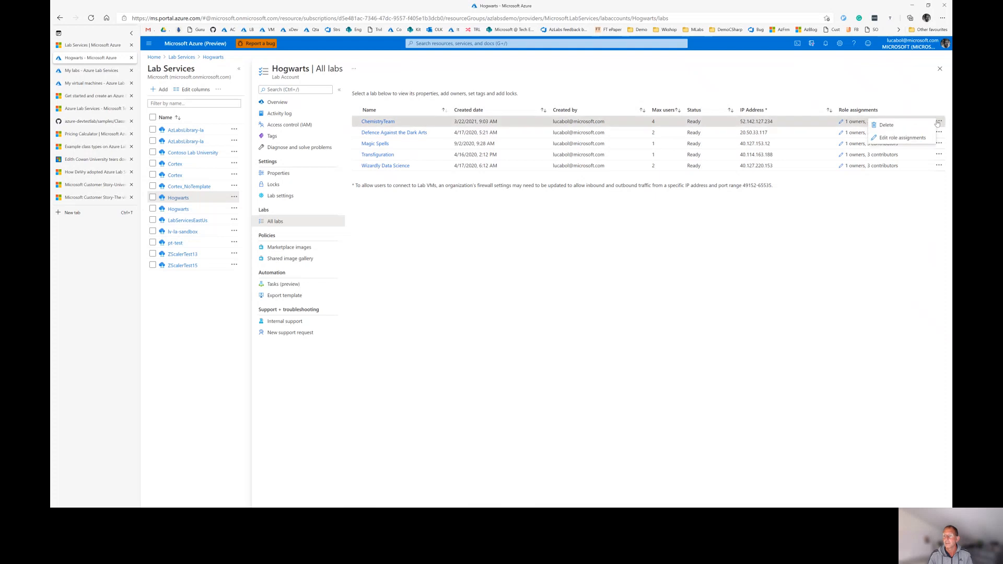
click(516, 253)
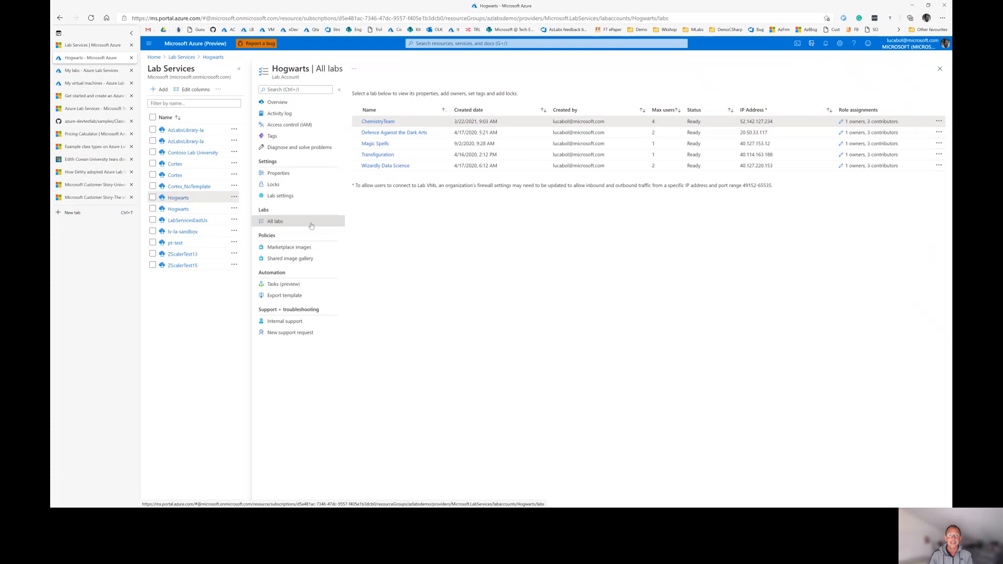
click(296, 248)
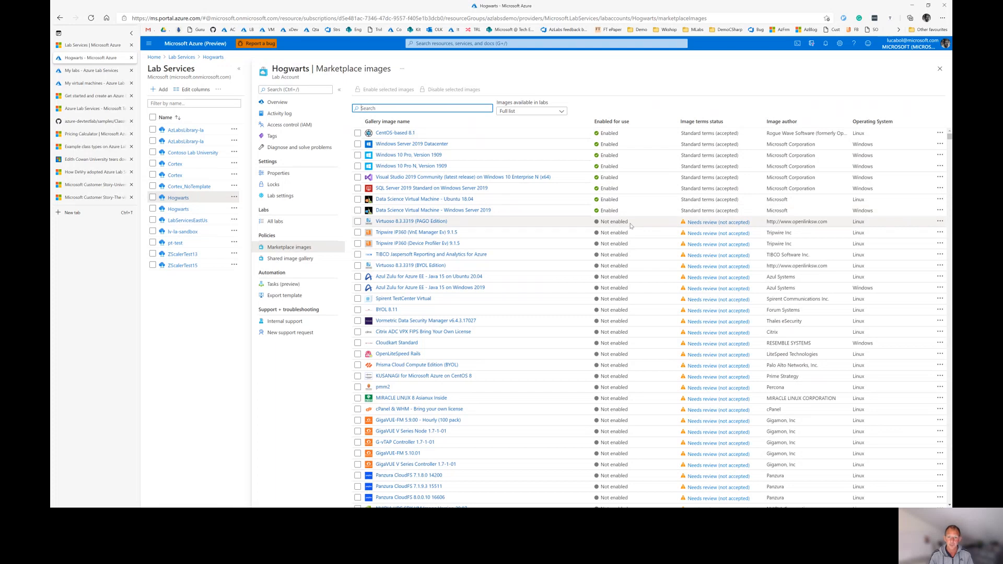
Show the myGallery shared image gallery with its enabled Windows and Linux images
click(287, 259)
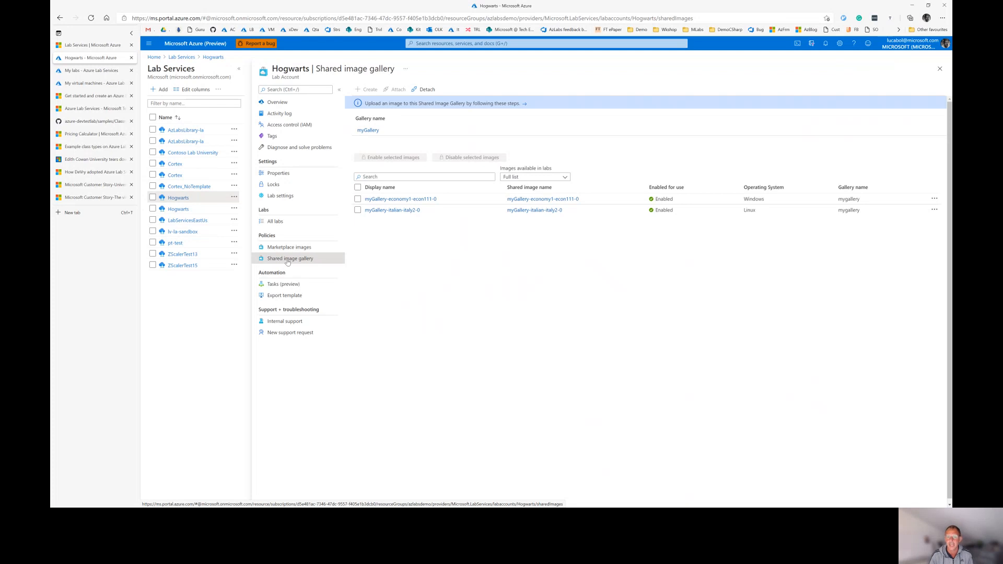
Open the Hogwarts Lab settings and check Enable peer virtual network
click(288, 198)
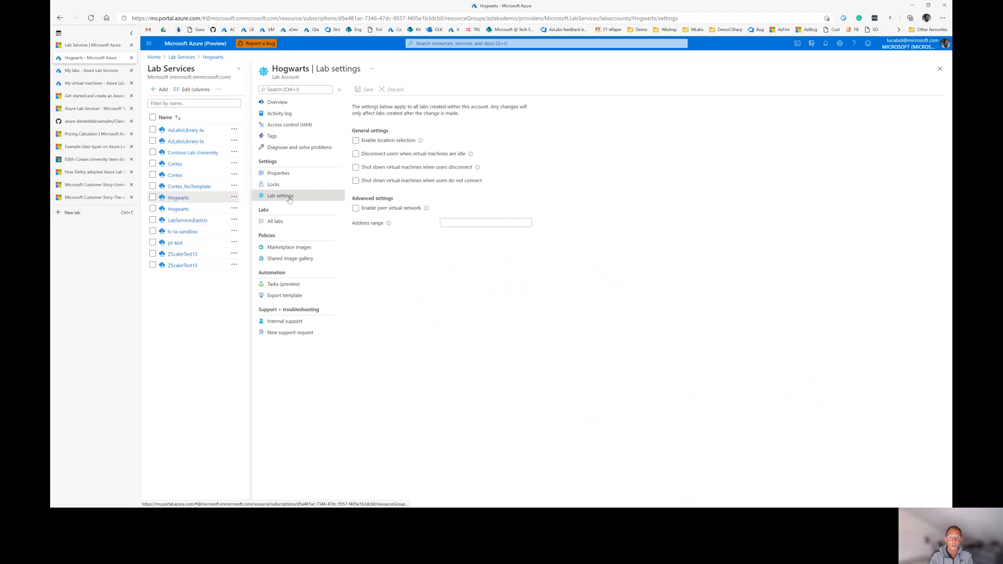
click(373, 212)
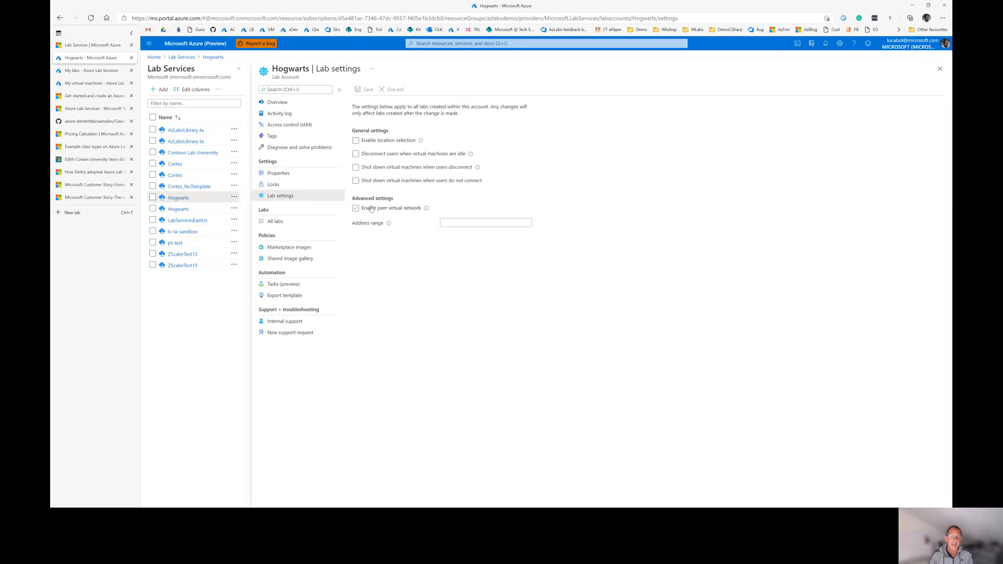
Browse the peerable virtual networks without choosing one, leaving (None) selected
click(367, 208)
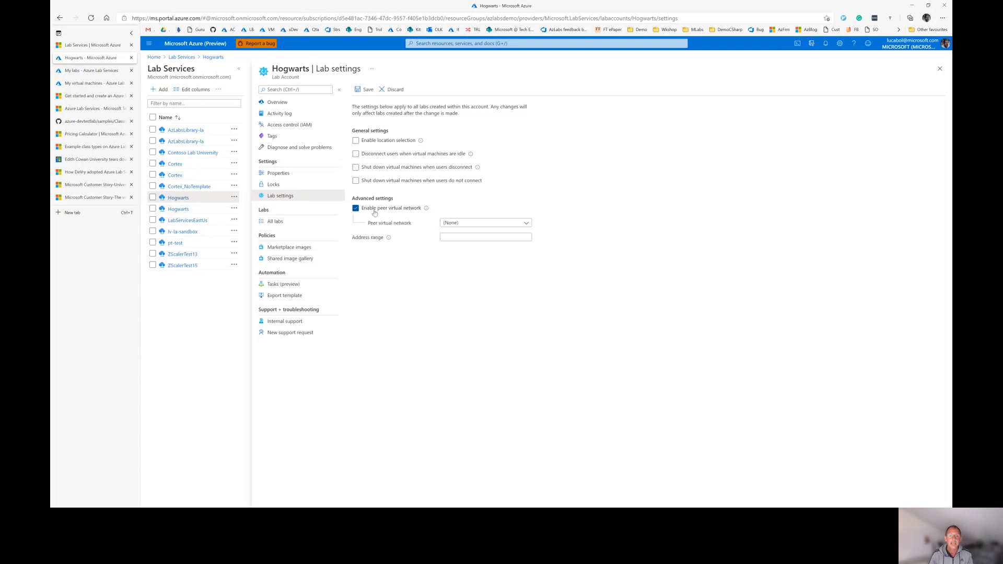
click(526, 223)
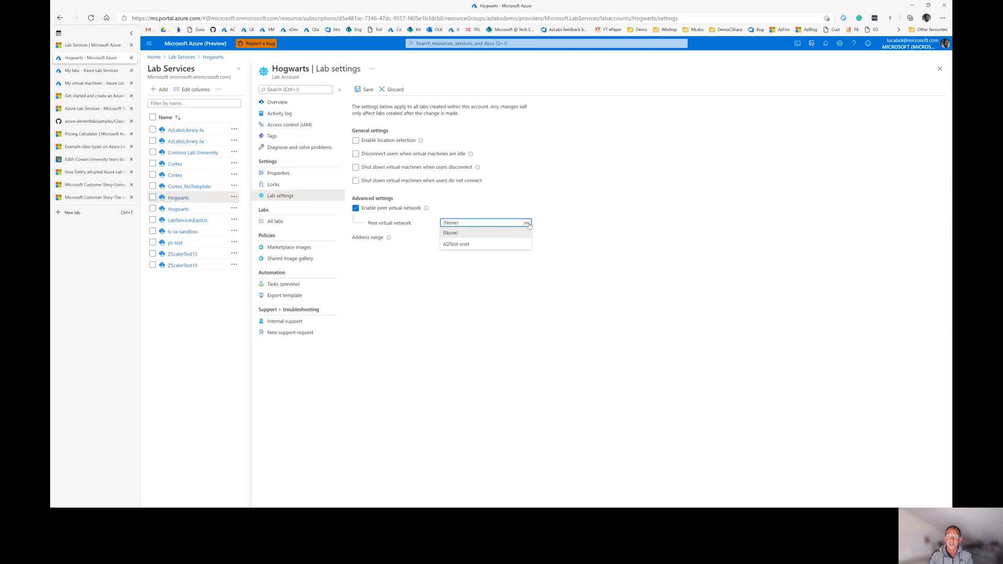
click(527, 223)
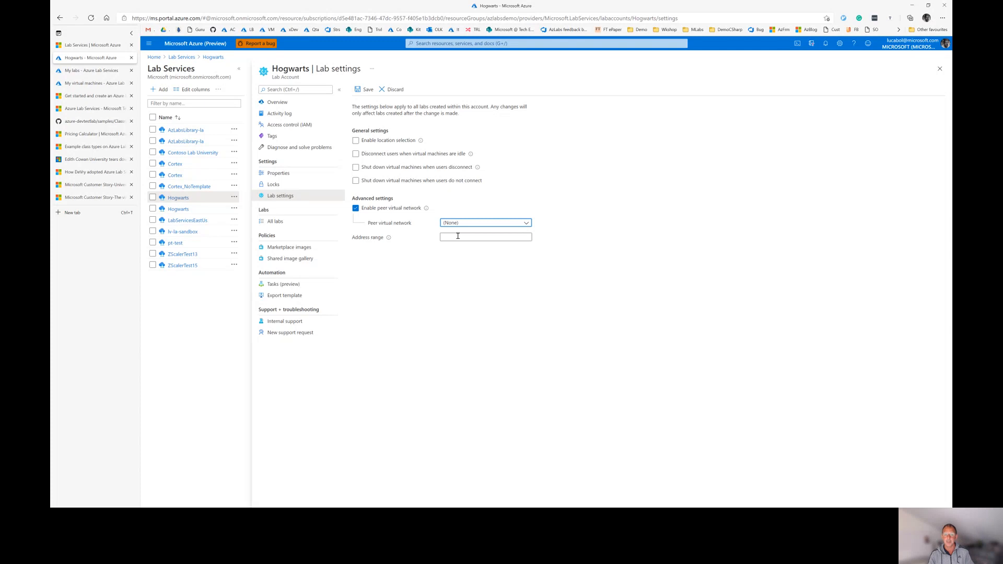
click(522, 223)
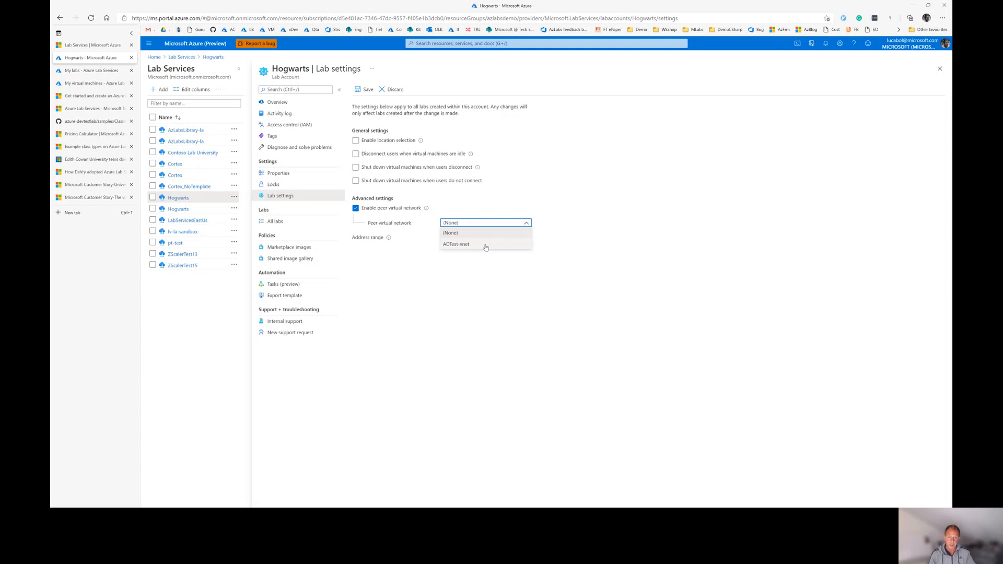
click(575, 256)
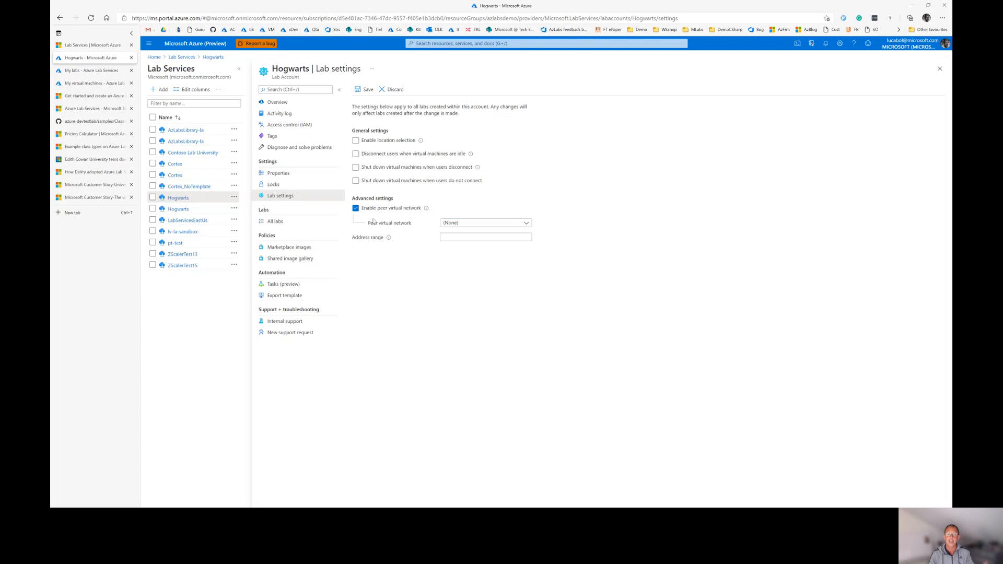
Uncheck peer virtual network, discard the lab settings changes, and return to My labs
click(357, 209)
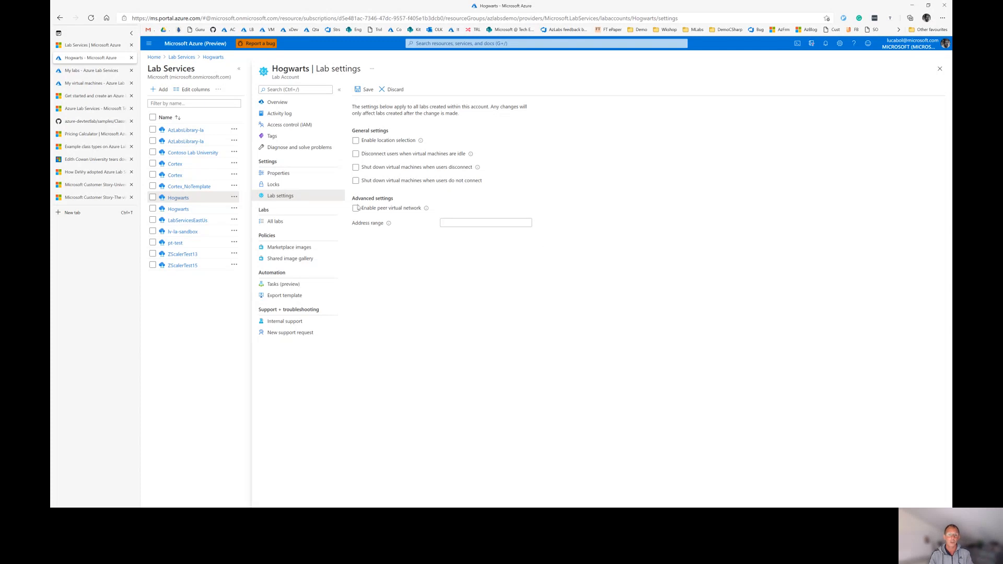
click(395, 90)
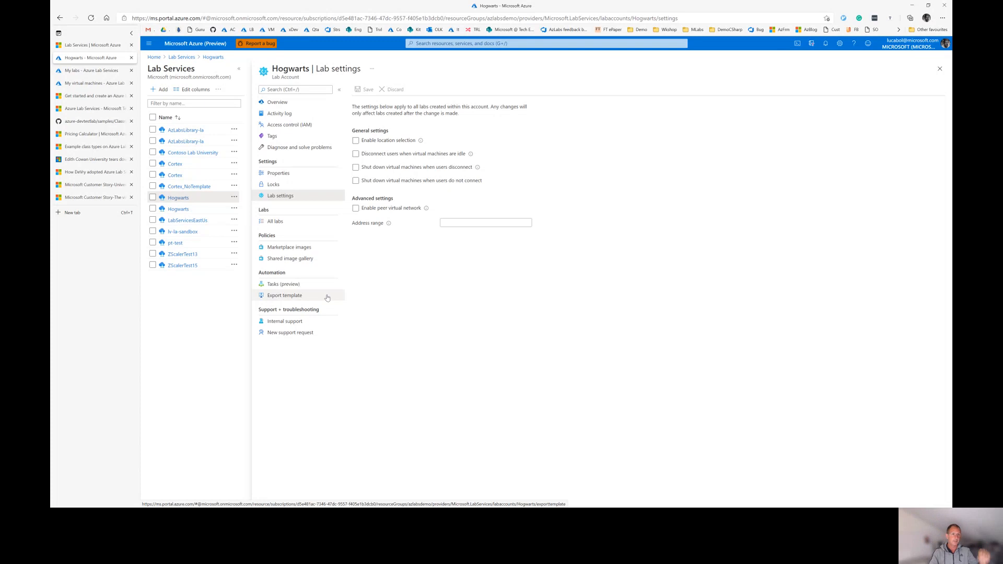
click(77, 73)
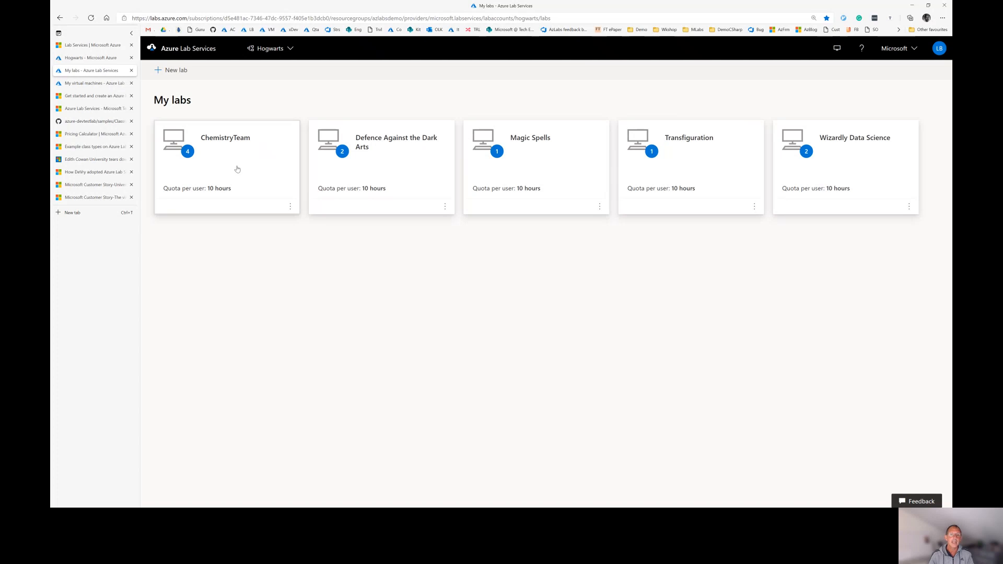
Start a new lab named Chemistry101 and bring up its virtual machine image choices
click(176, 70)
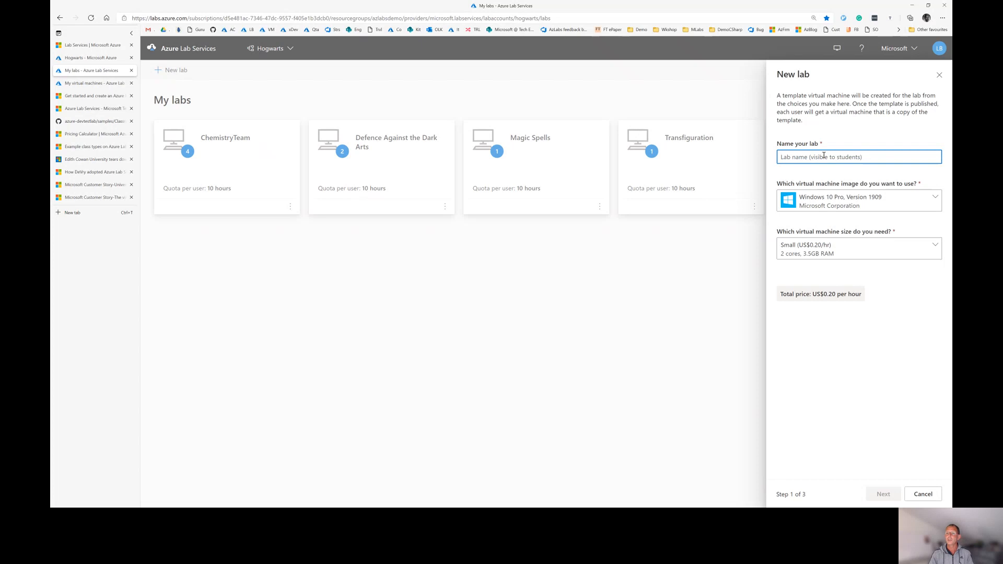
text(Test)
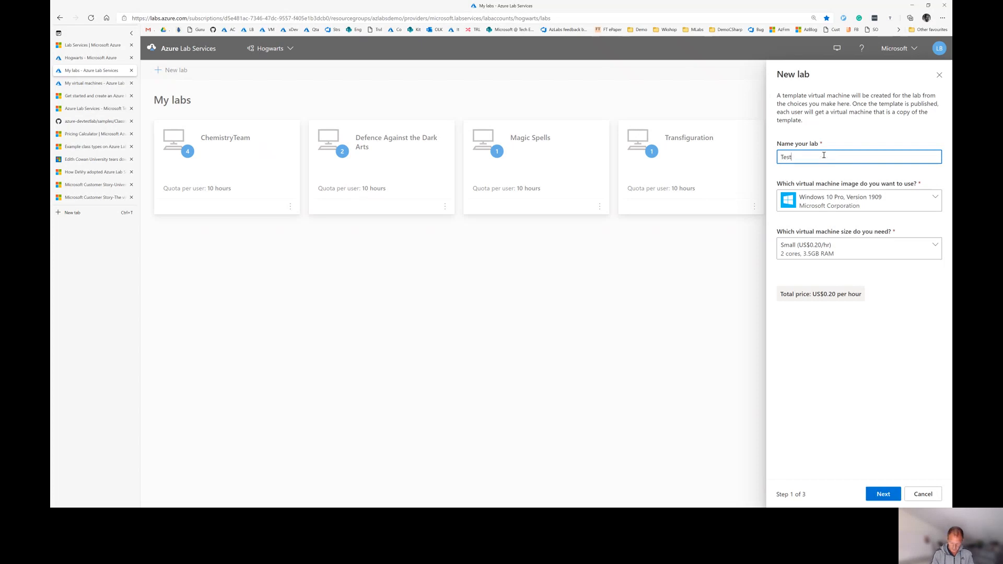
key(BackSpace)
text(Chemistry101)
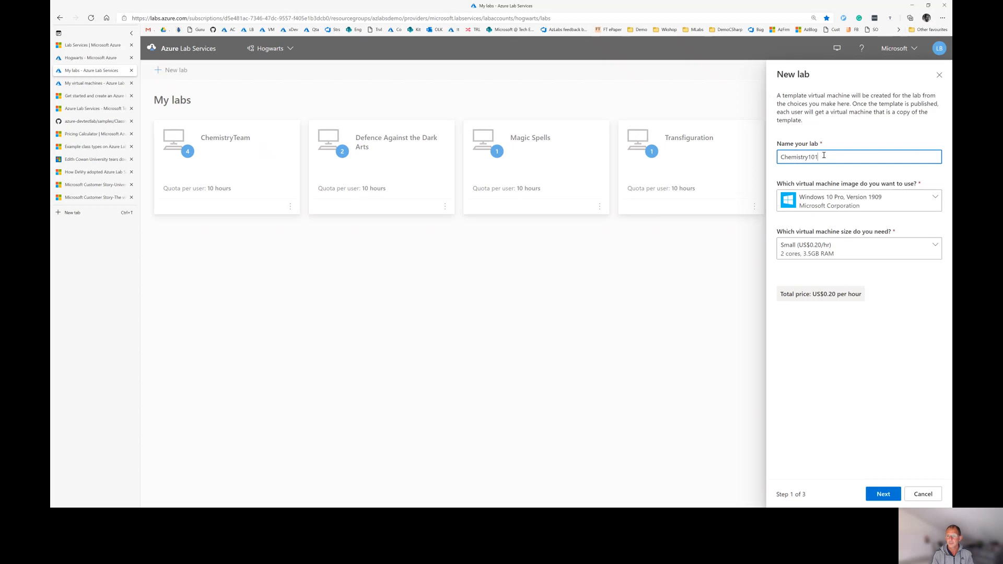
click(934, 202)
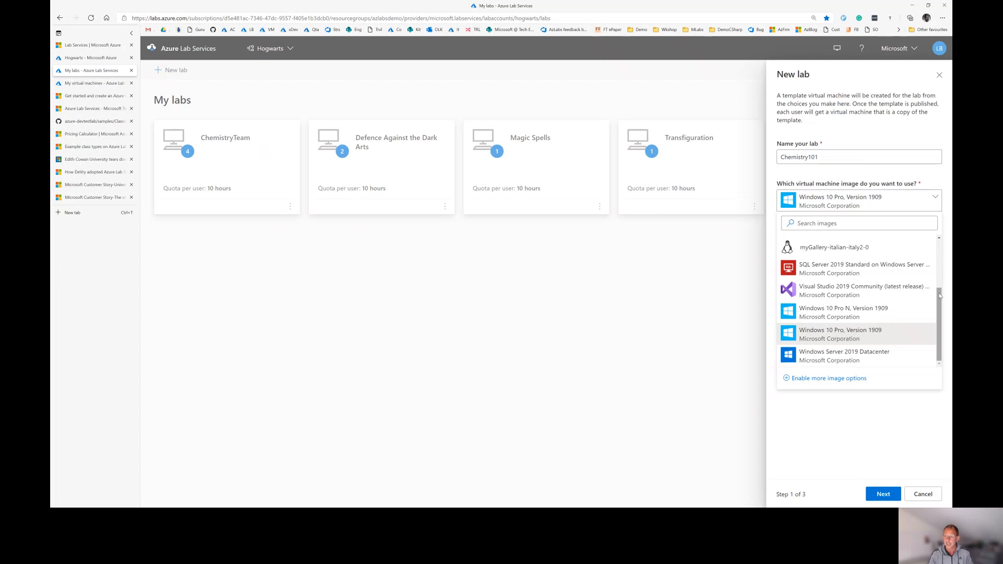
Scroll the image list and pick myGallery-italian-italy2-0 for Chemistry101
drag(939, 296, 947, 251)
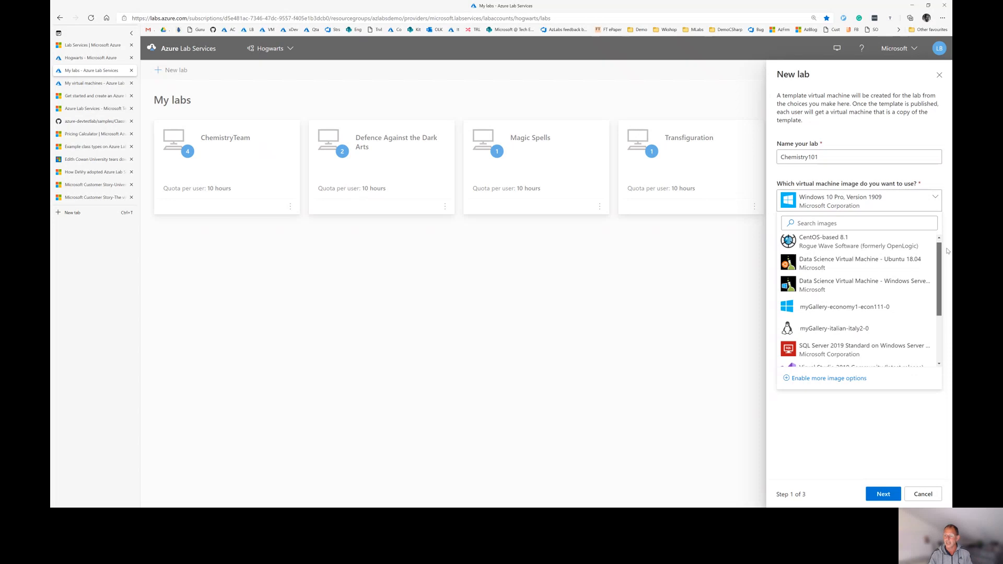
mouse_move(947, 251)
mouse_down()
mouse_move(944, 281)
mouse_move(949, 247)
mouse_move(943, 257)
mouse_up()
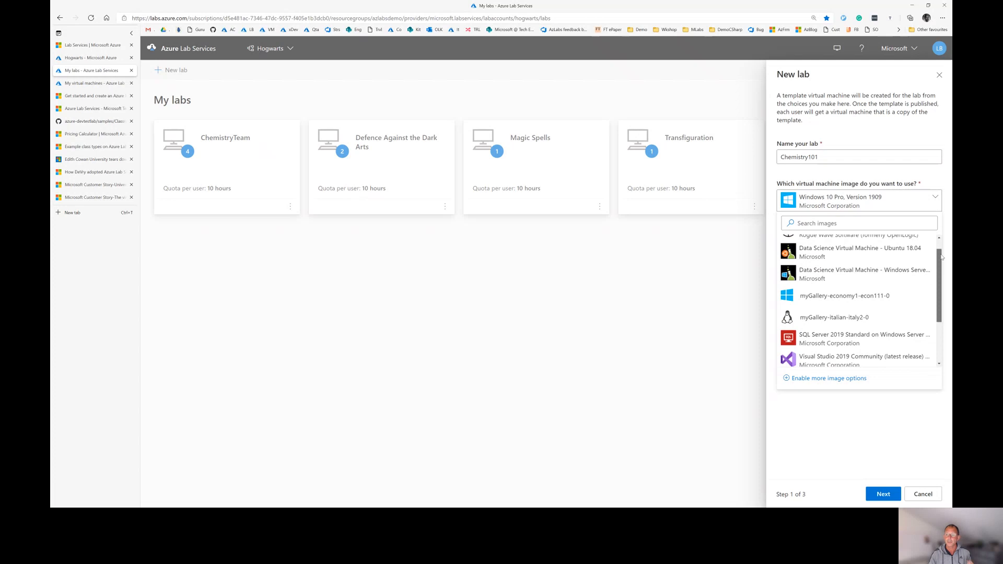
click(853, 317)
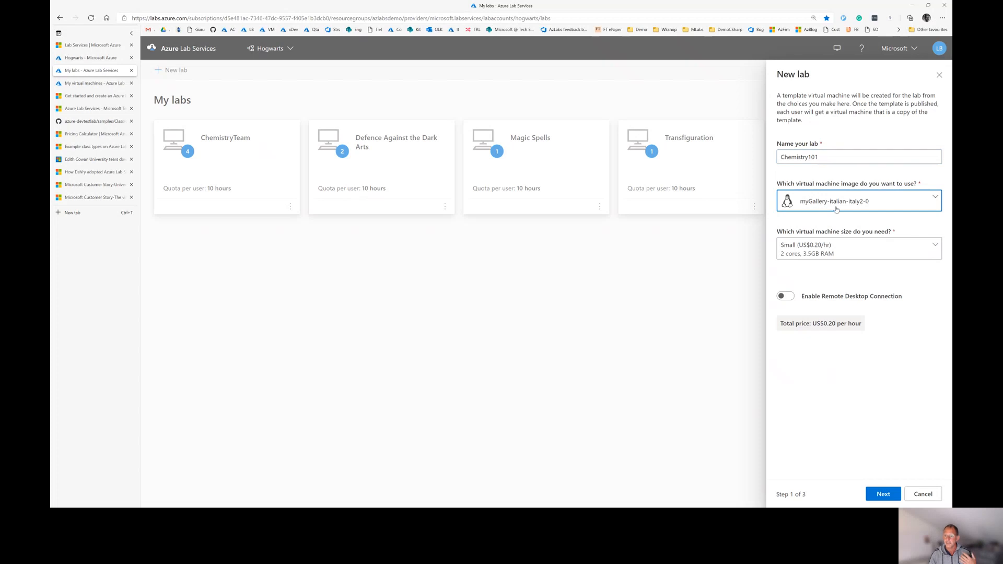
Expand the virtual machine size list and scroll through the available sizes
click(936, 250)
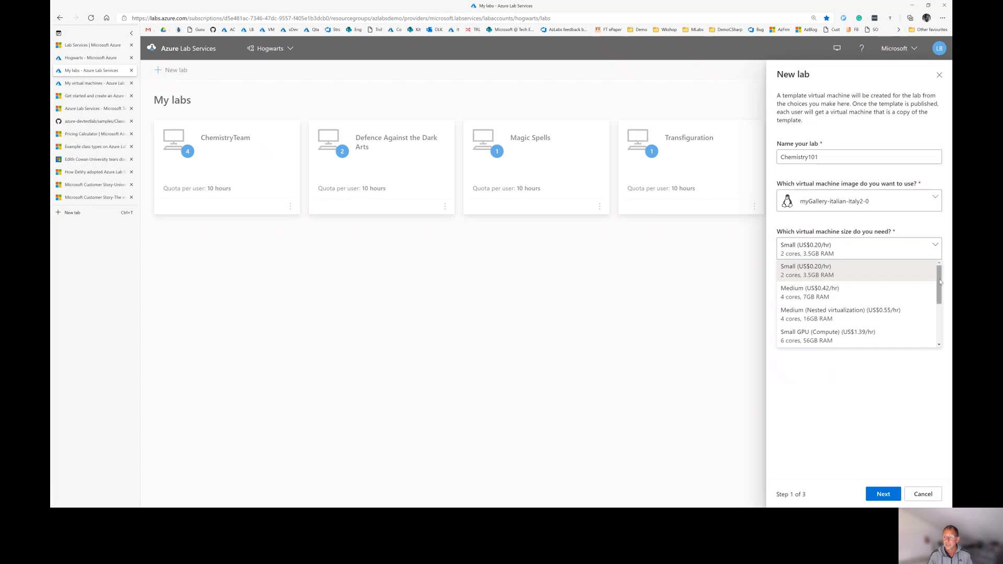
drag(939, 282, 941, 324)
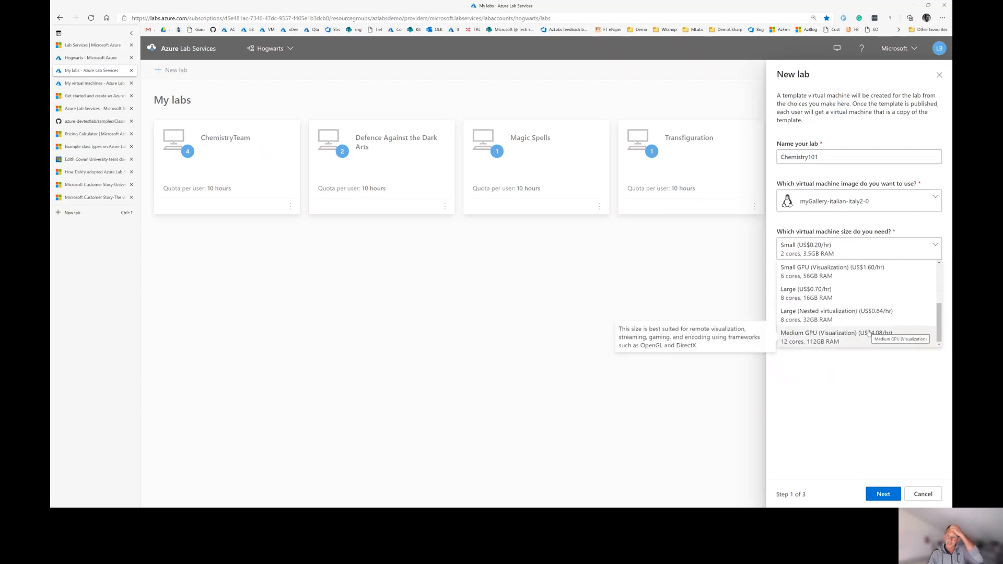
drag(941, 330, 946, 288)
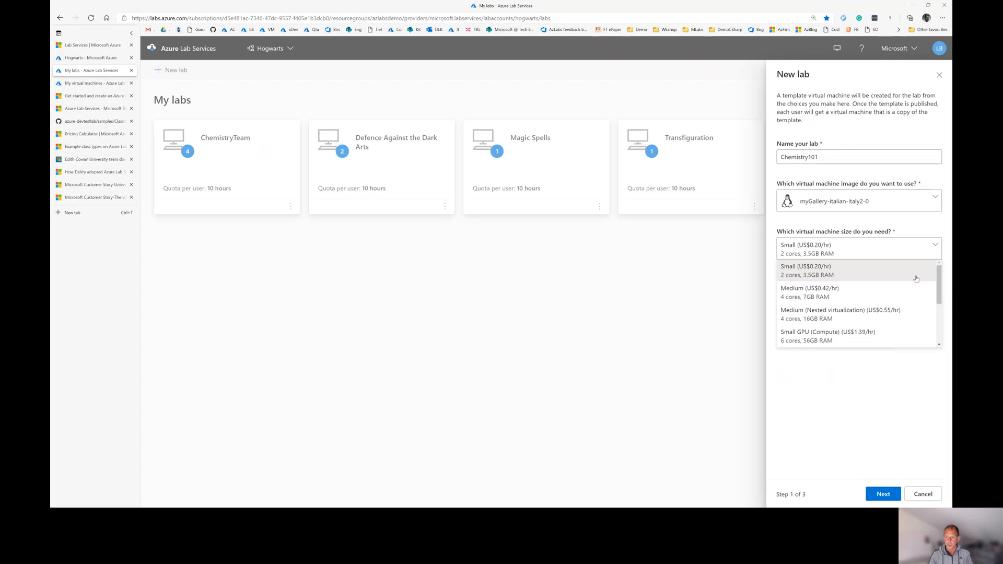
Read the Medium size descriptions, then close the list keeping Small (US$0.20/hr)
mouse_move(815, 291)
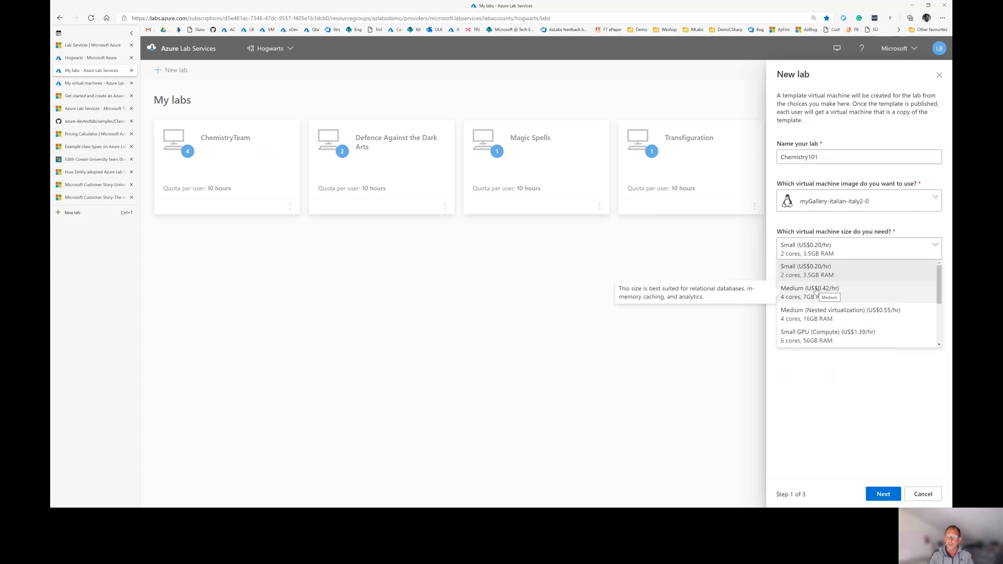
mouse_move(811, 314)
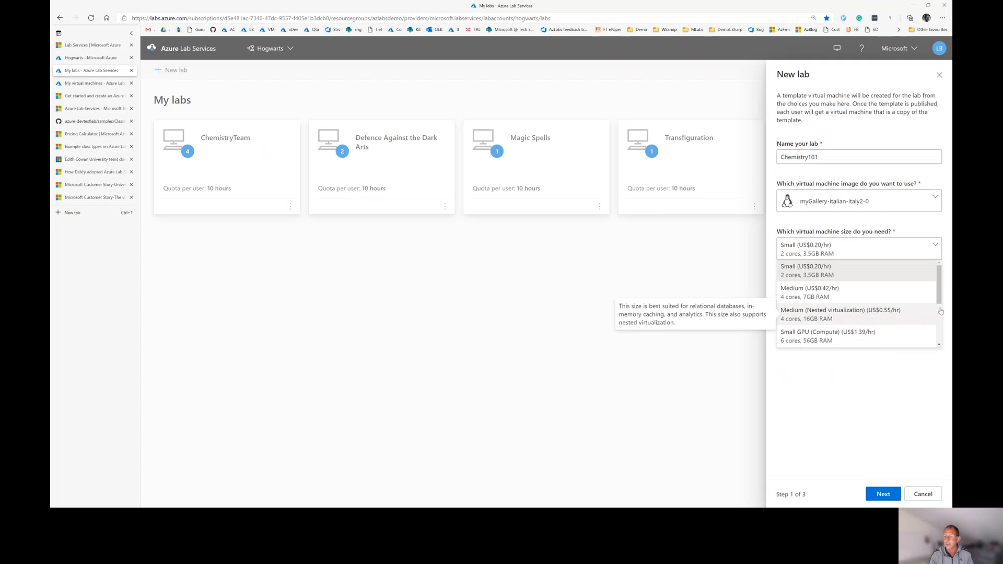
click(947, 292)
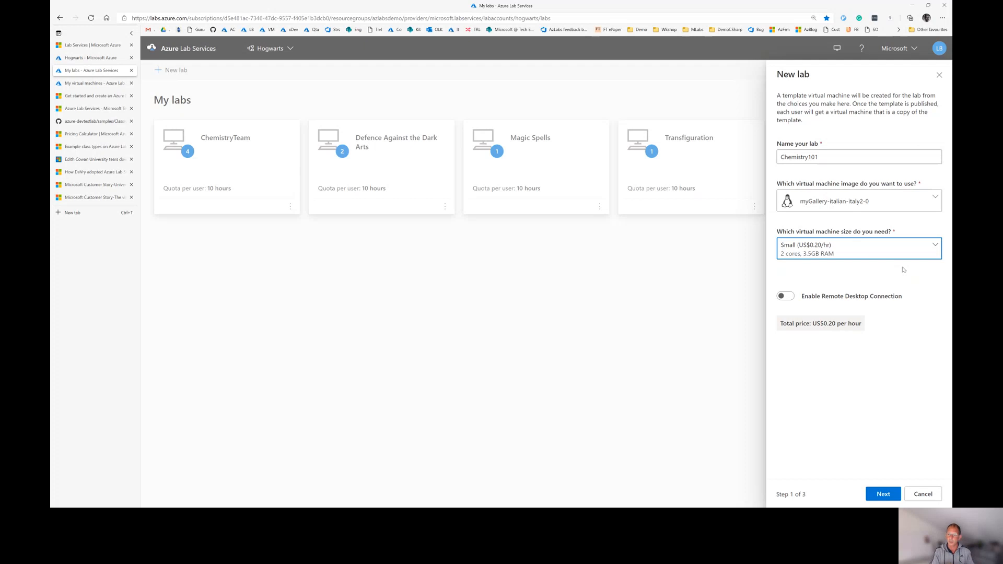
Choose the Medium (Nested virtualization) size at US$0.55/hr and advance to the credentials step
click(935, 247)
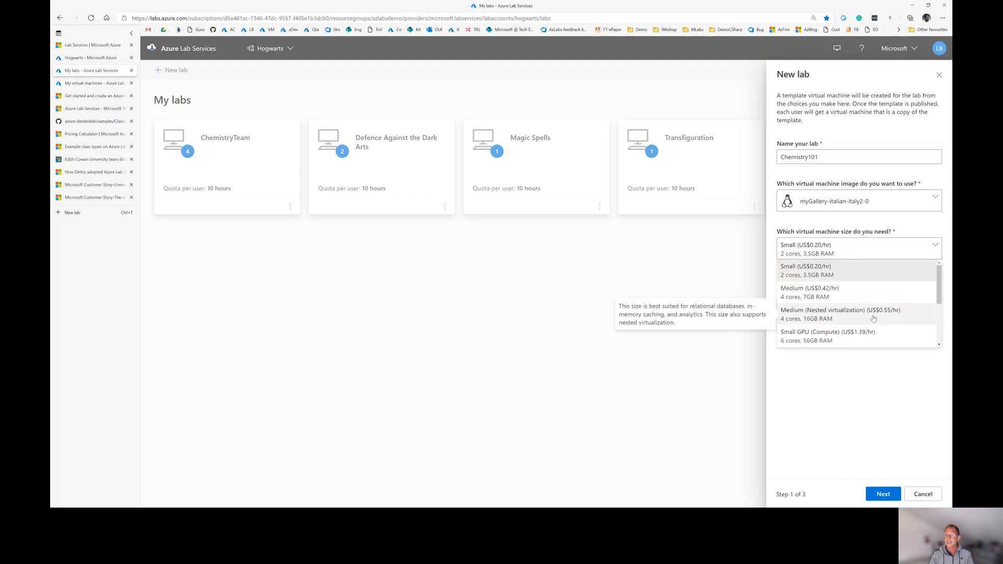
click(874, 315)
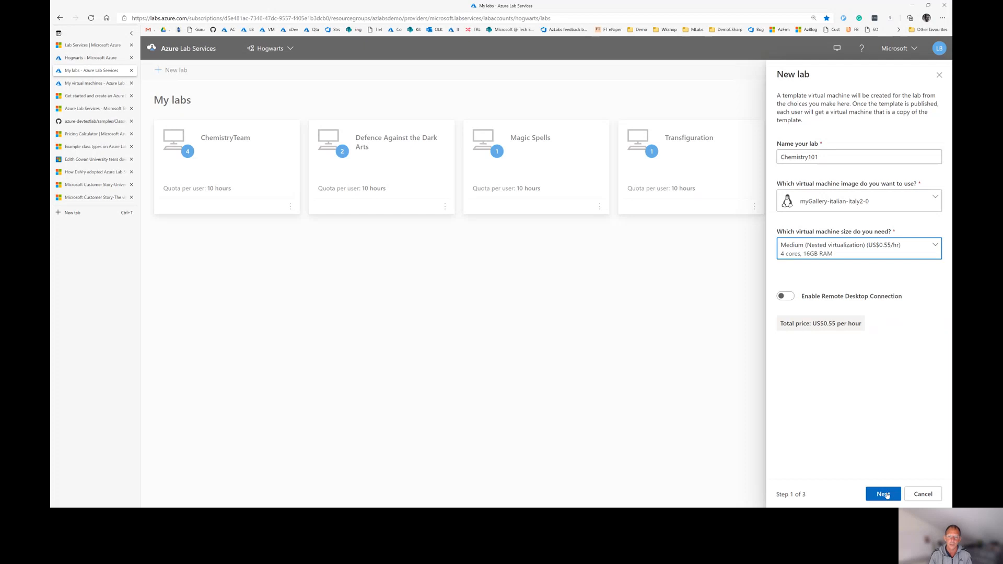
click(882, 494)
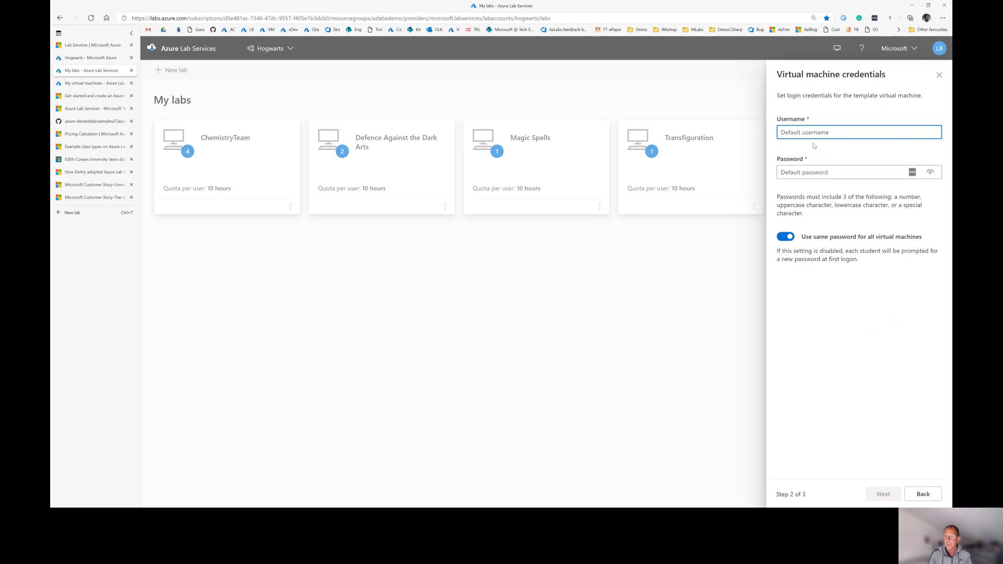
Enter username test0000 in lowercase and a password, then continue to Lab policies
text(Te)
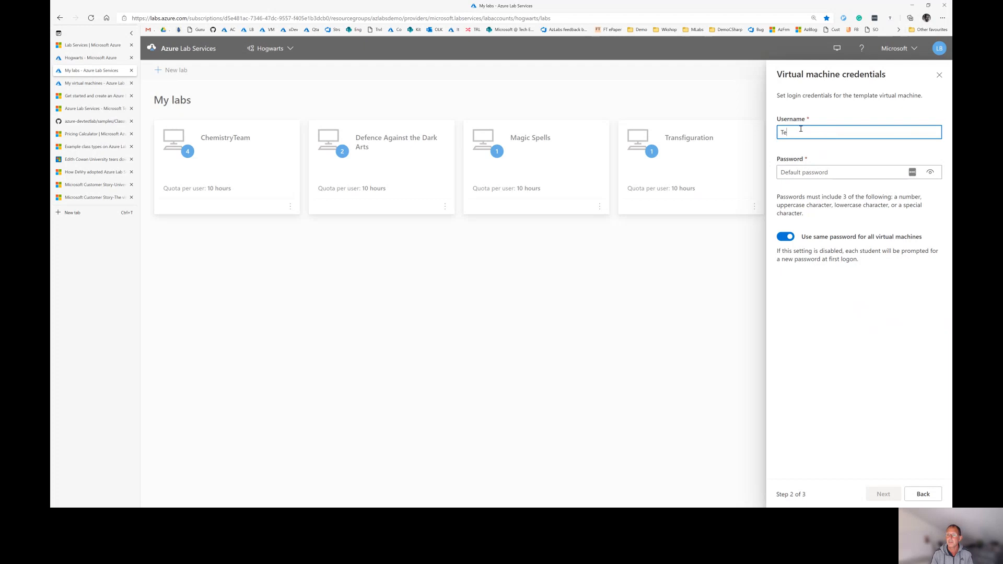
text(st0000)
key(Tab)
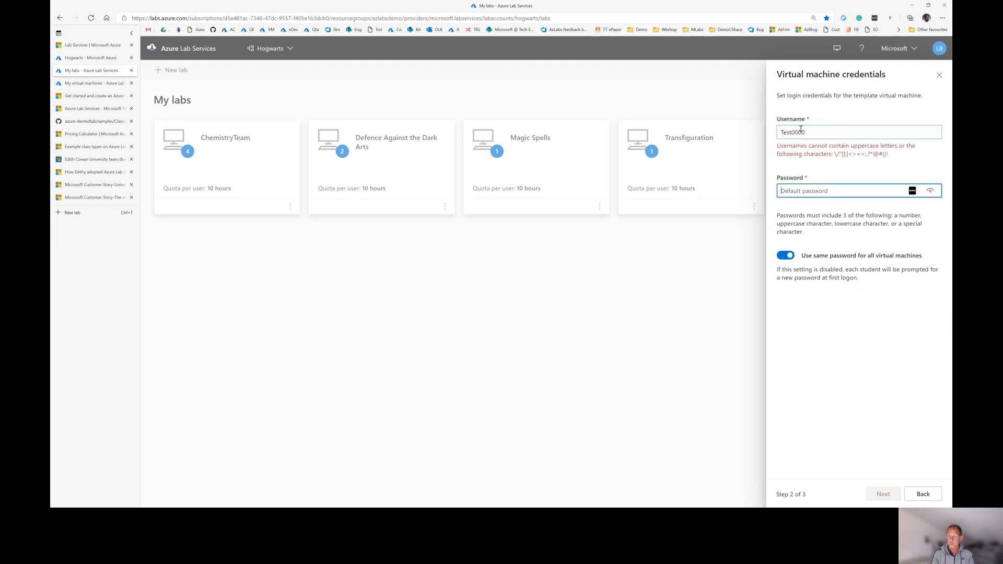
text(•••••••••••)
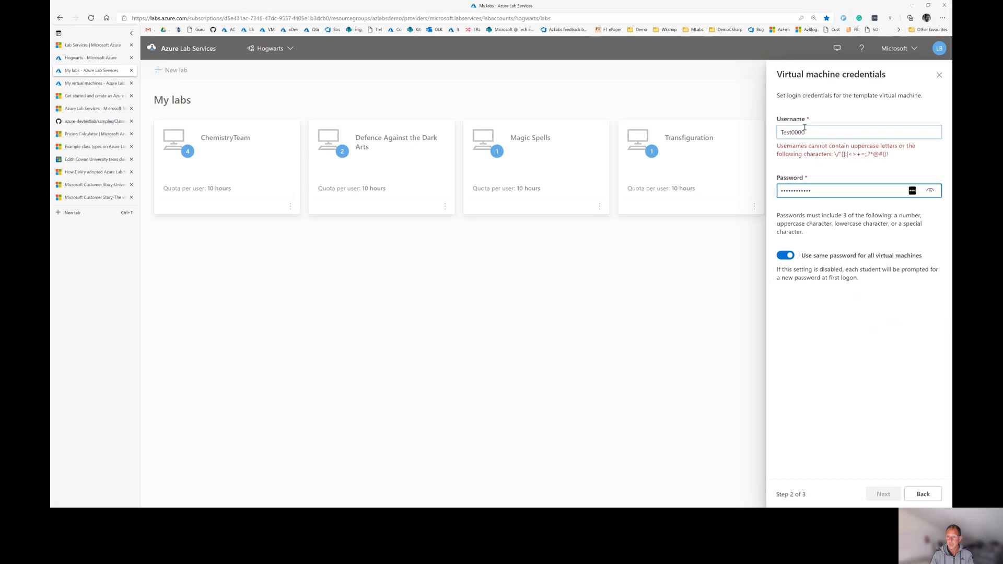
click(783, 136)
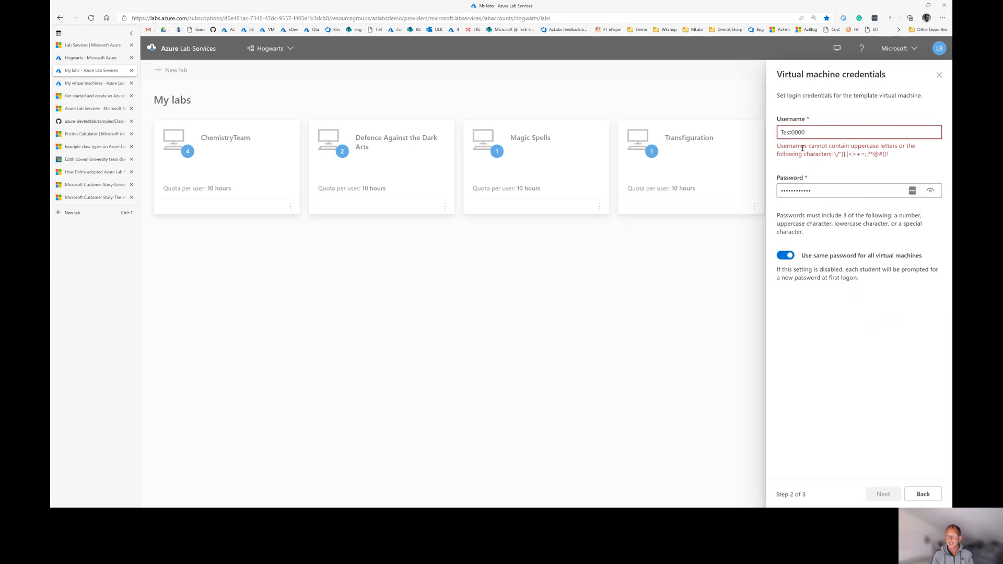
key(BackSpace)
text(t)
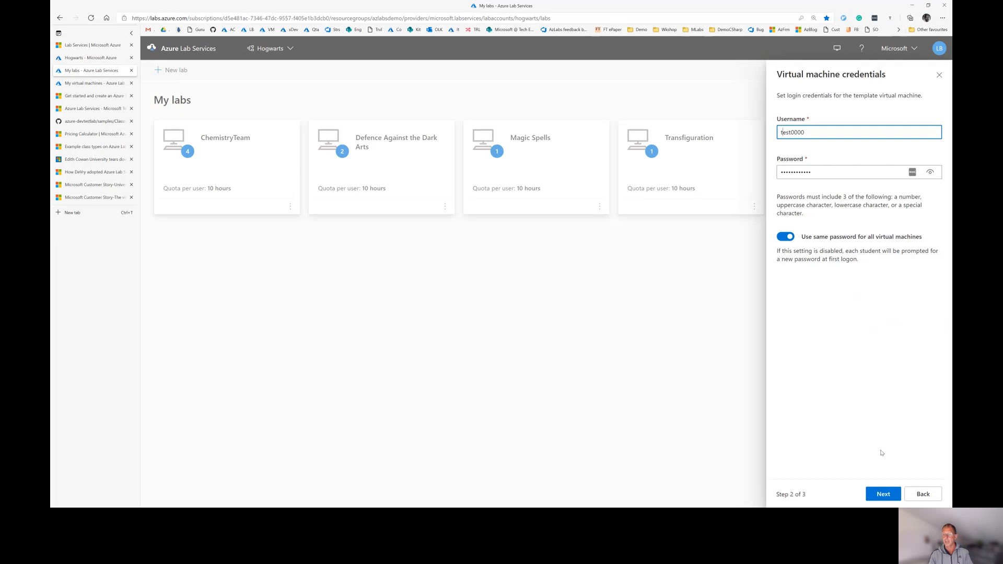
click(883, 494)
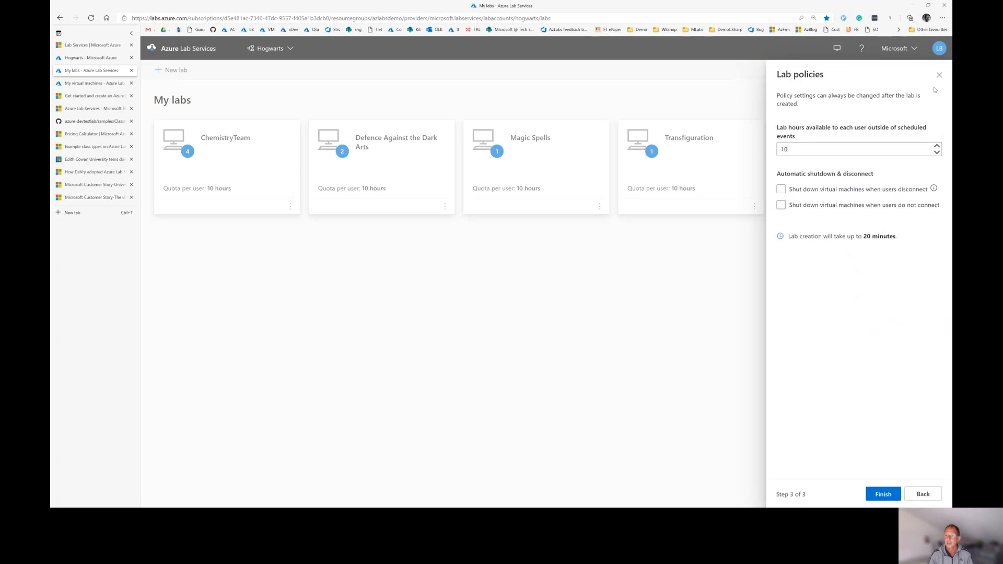
Close the new-lab setup and confirm discarding the Chemistry101 draft
click(939, 74)
click(542, 289)
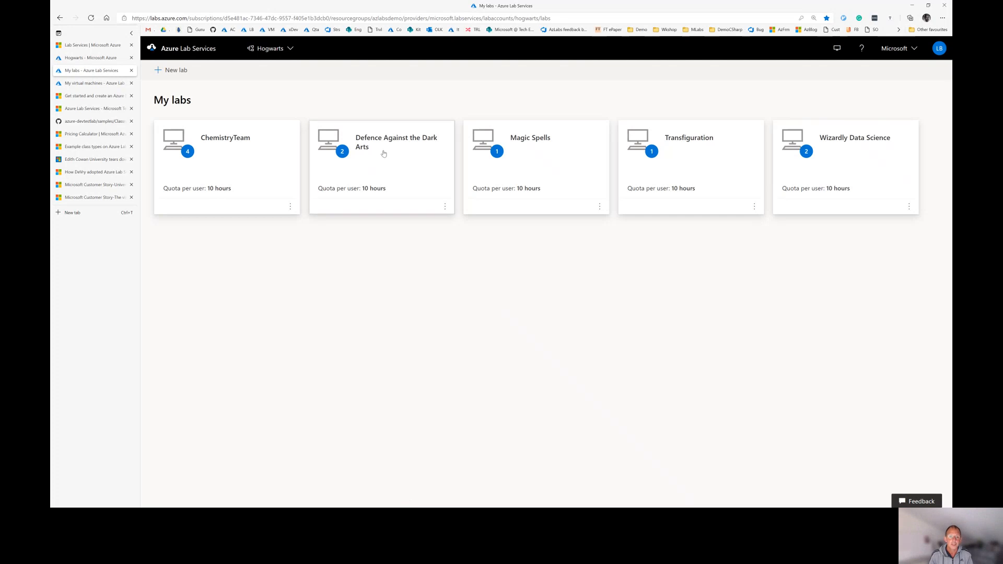
Open the Defence Against the Dark Arts lab from My labs
click(383, 153)
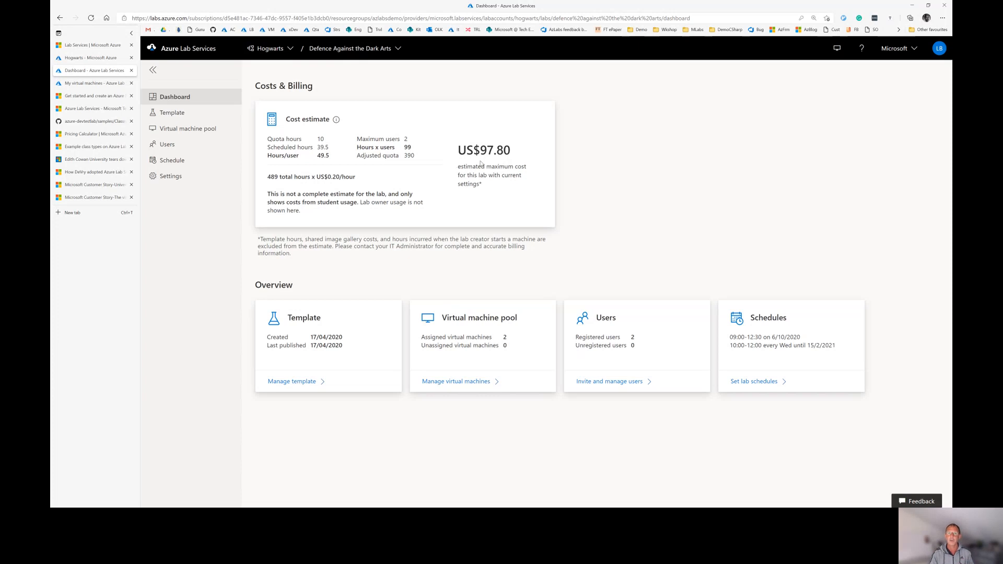
View the lab's stopped Ubuntu Server 19.10 template VM, then switch to the Hogwarts lab account
click(172, 112)
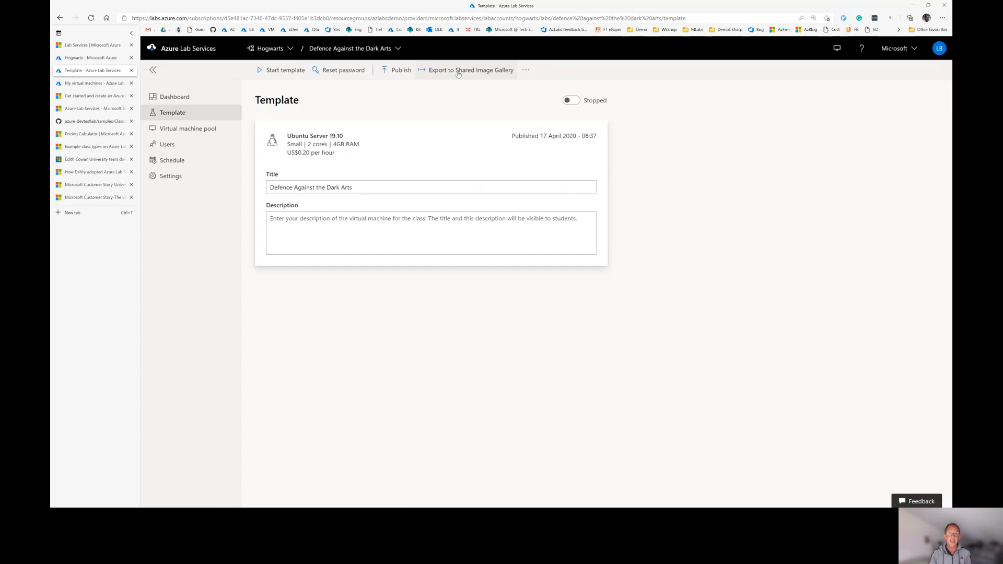
click(86, 58)
click(302, 259)
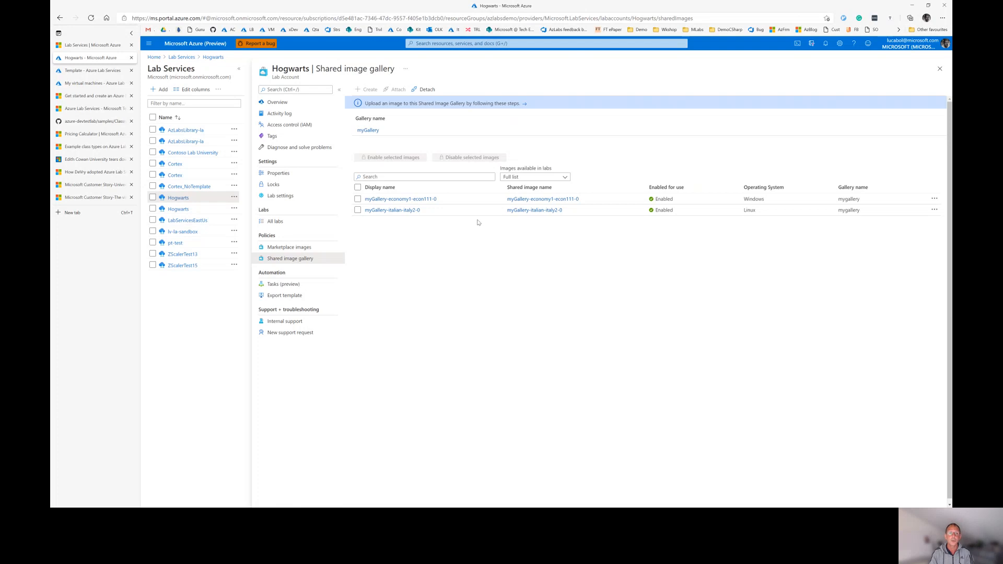
click(93, 70)
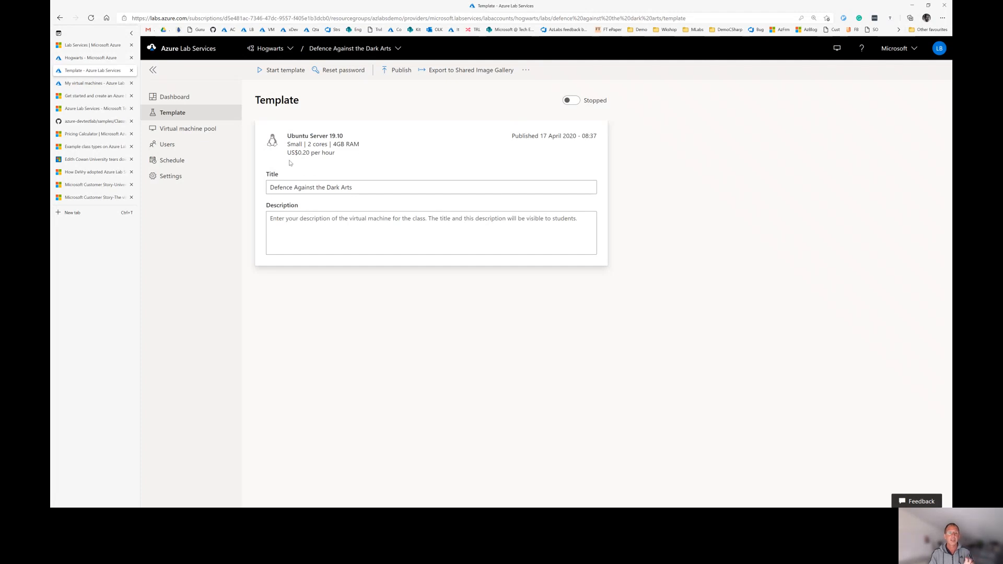
click(176, 147)
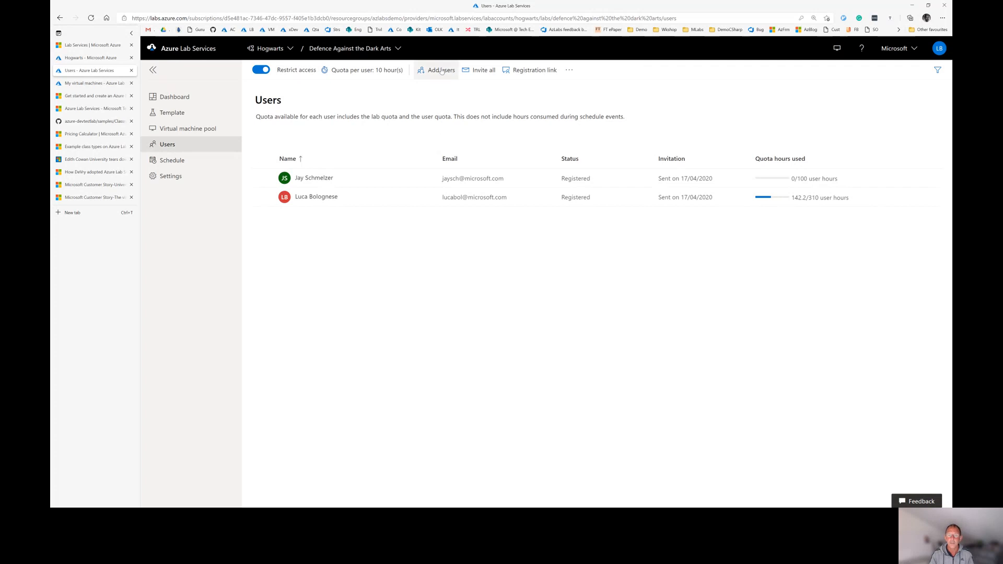
Open the Add users form and close it without adding anyone
click(441, 71)
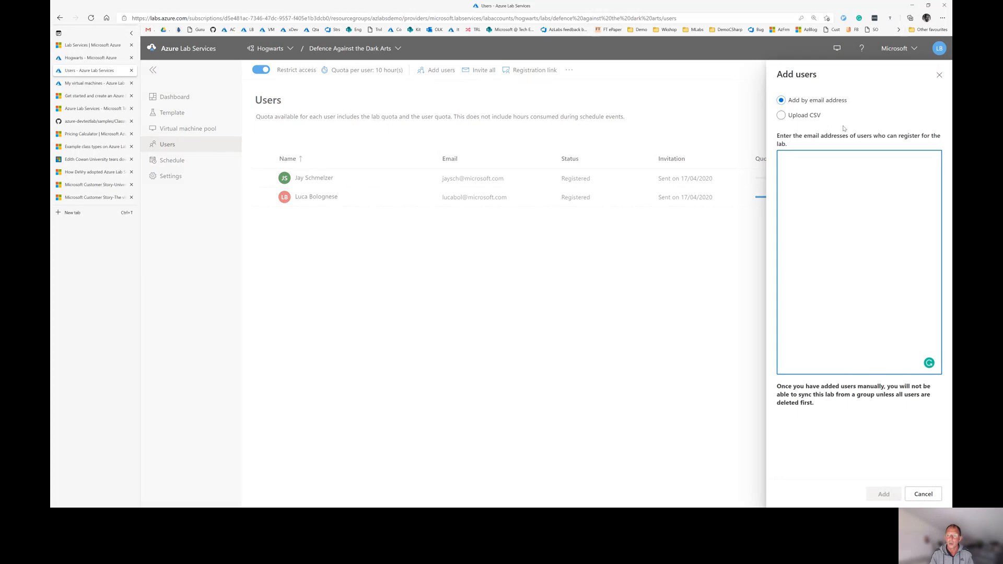
click(939, 75)
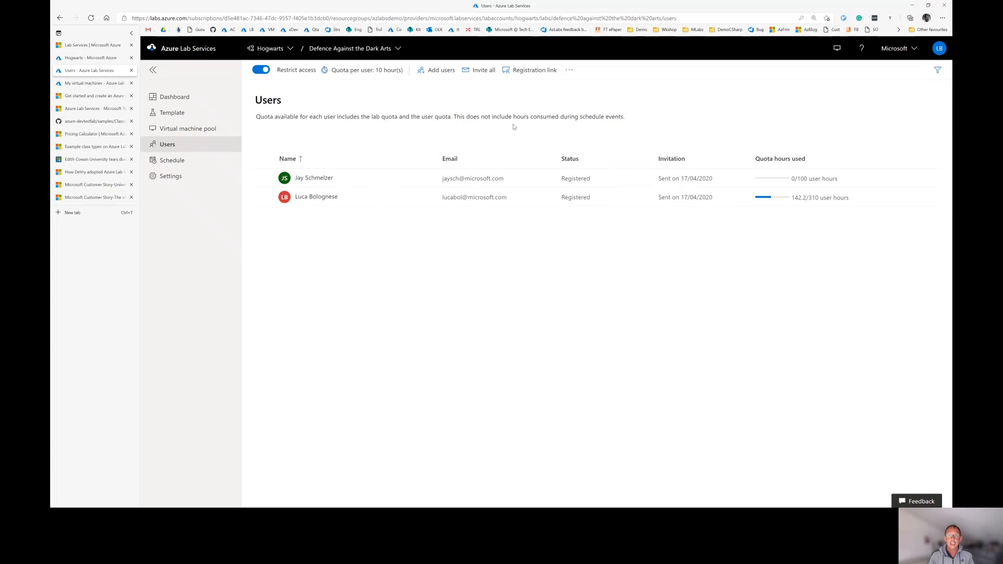
Copy the lab's student registration link and close the link dialog
click(534, 73)
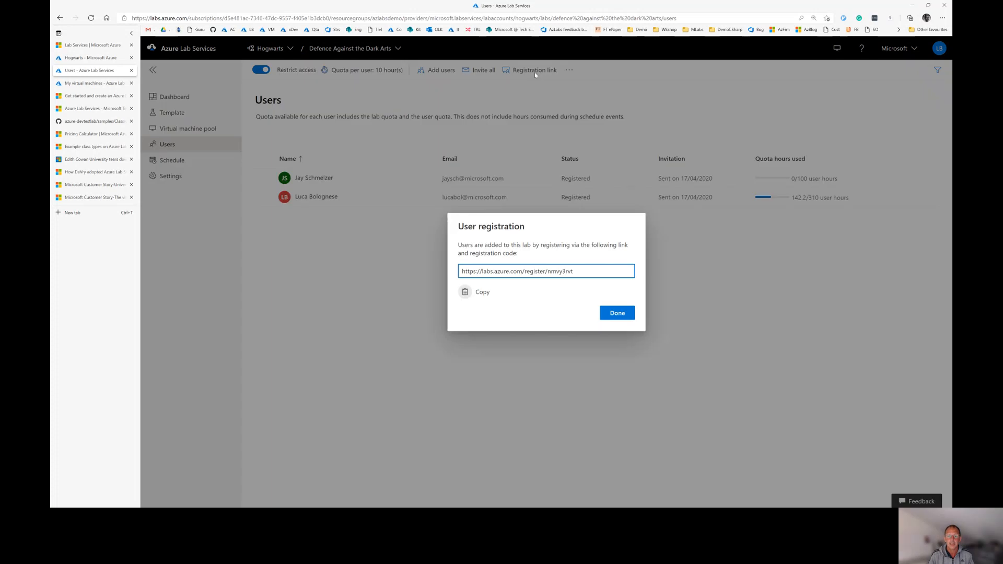
click(464, 292)
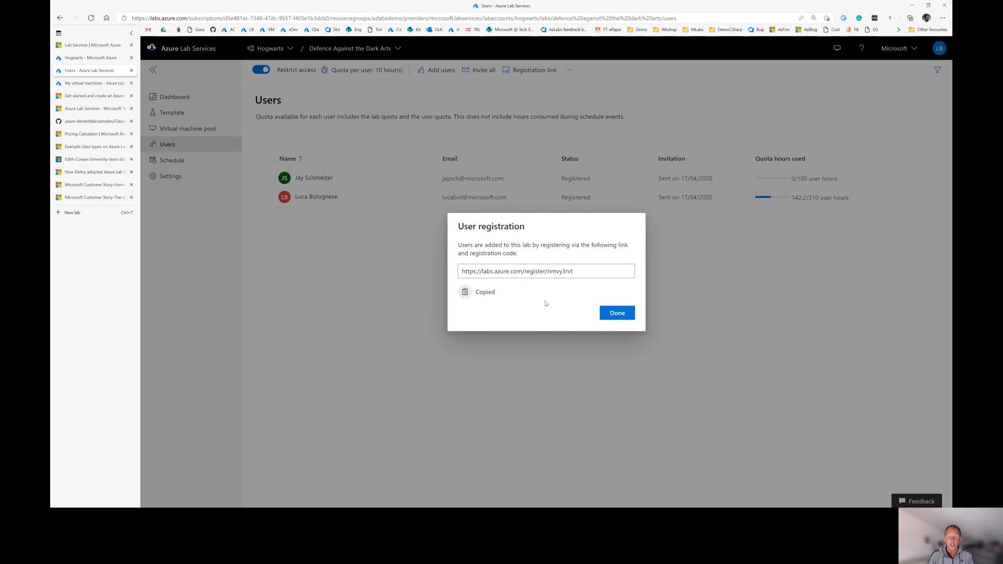
click(617, 313)
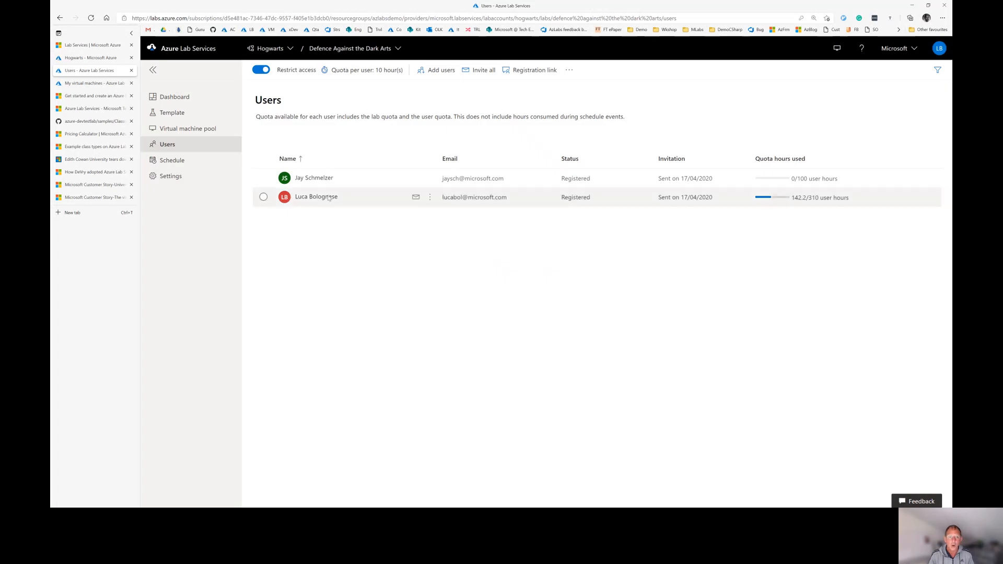
Select all users, start an email invitation, cancel it, and clear the selection
click(263, 159)
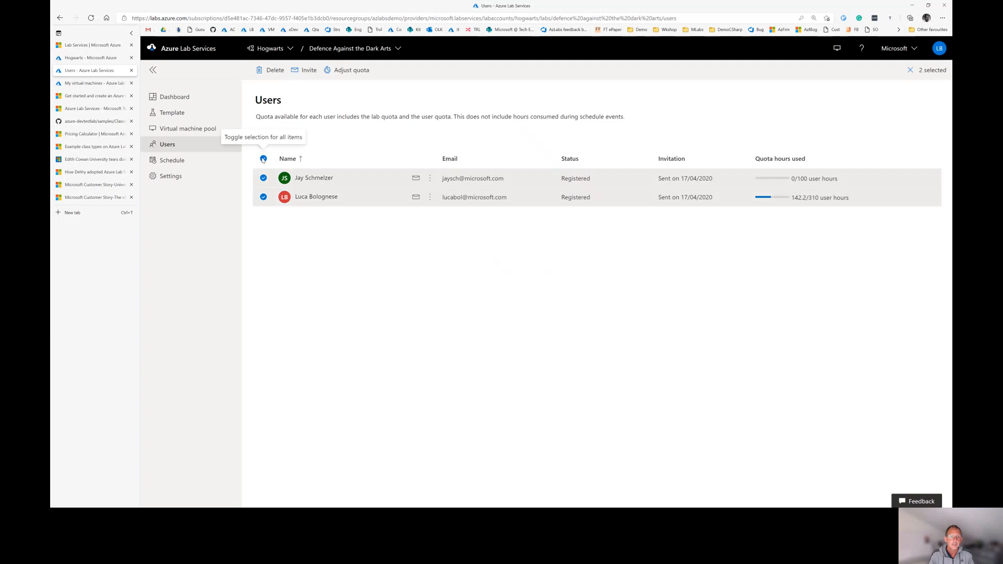
click(306, 71)
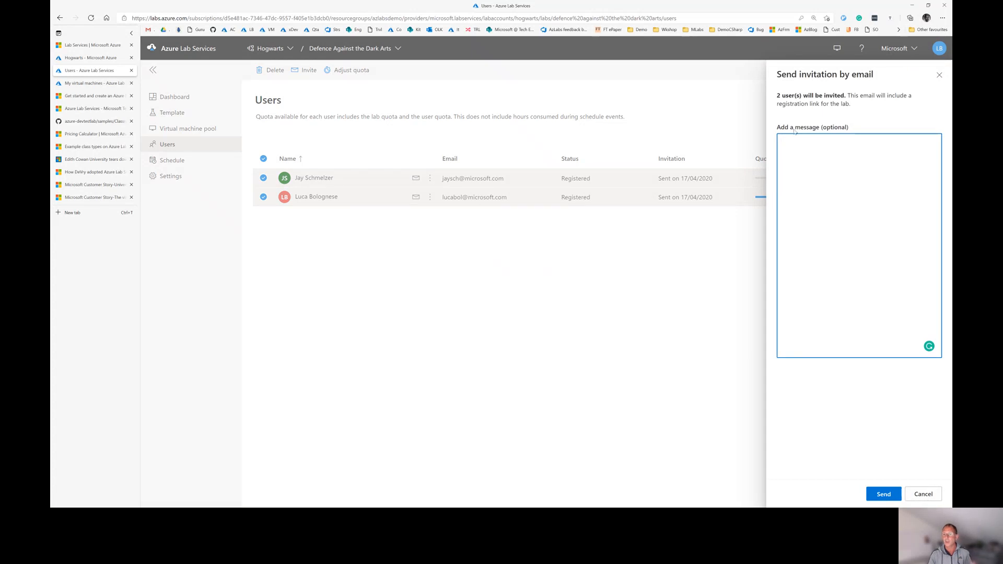
click(923, 493)
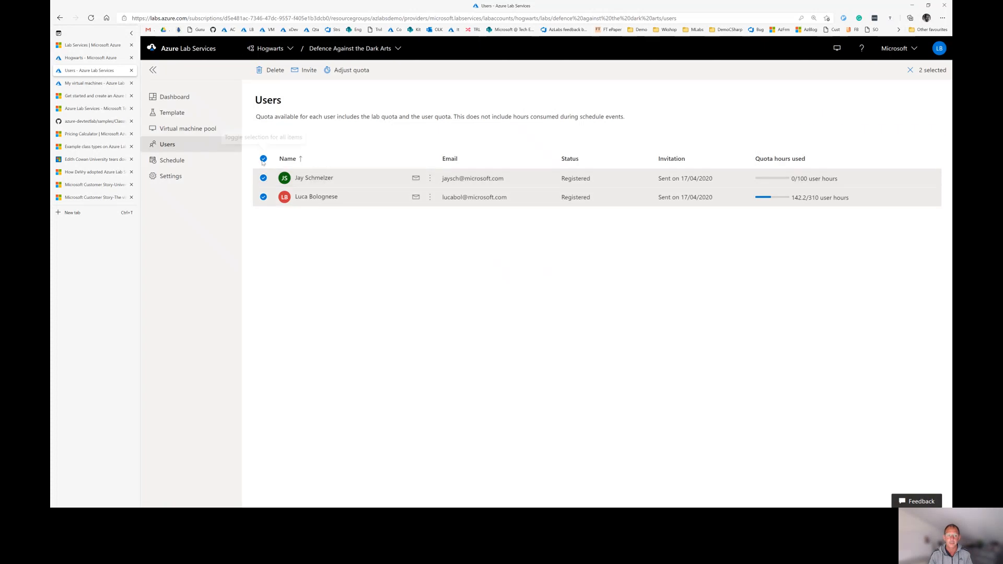
click(263, 158)
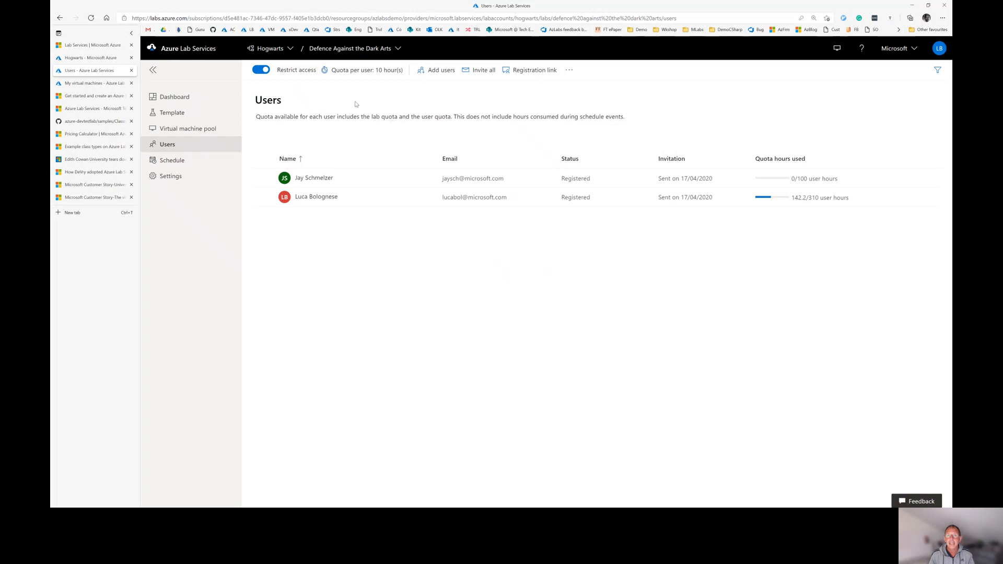
Open the Quota per user panel showing 10 hours per user
mouse_move(359, 75)
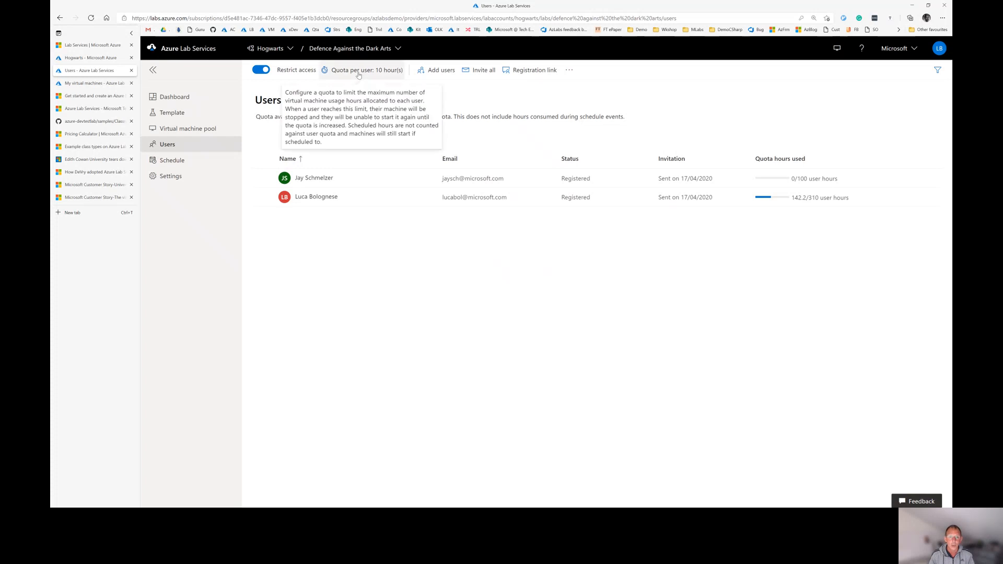
click(359, 75)
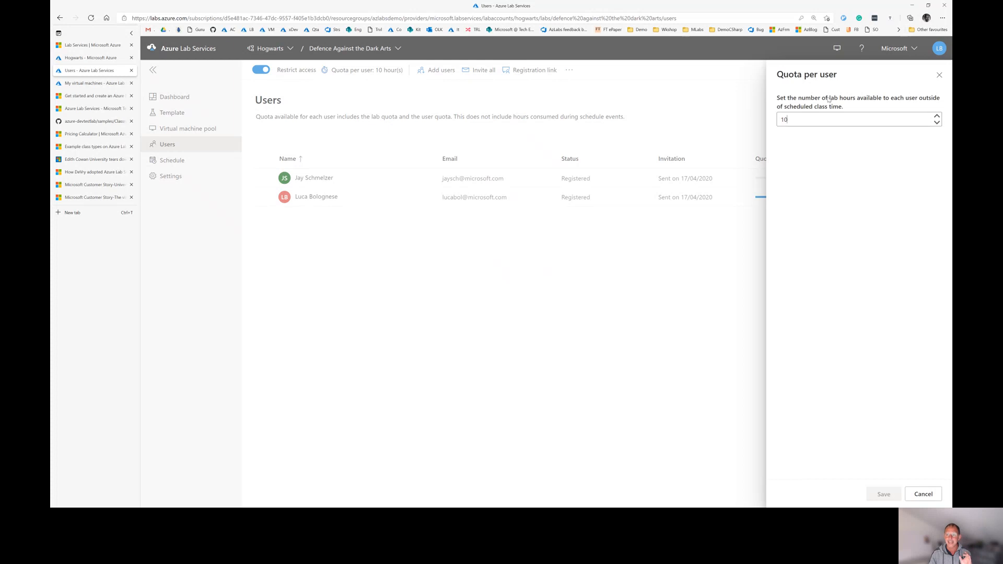
Close the Quota per user pane without saving the 10-hour quota
click(939, 75)
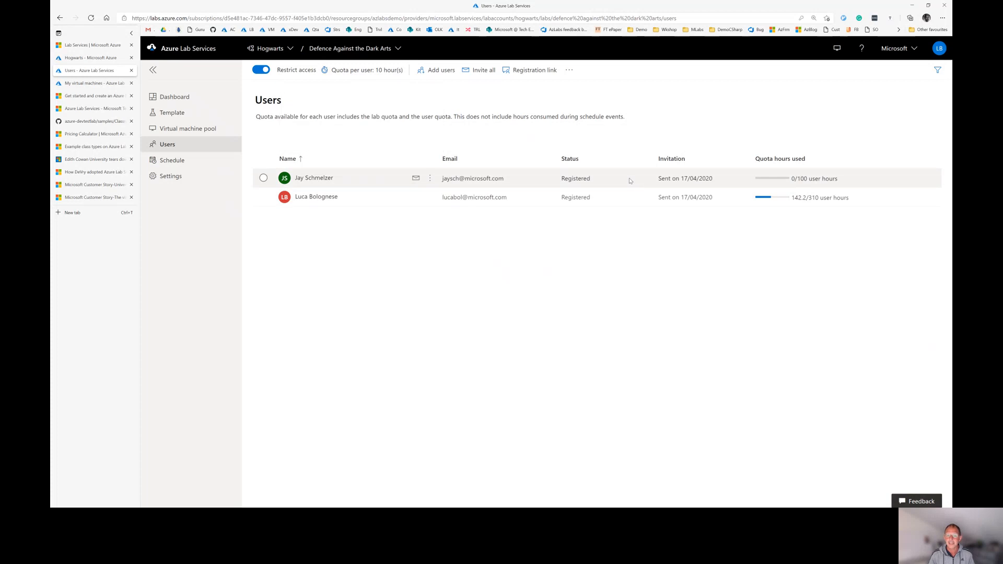
Glance at the first student's quota and delete options, then show the 5–11 April 2021 schedule
click(429, 178)
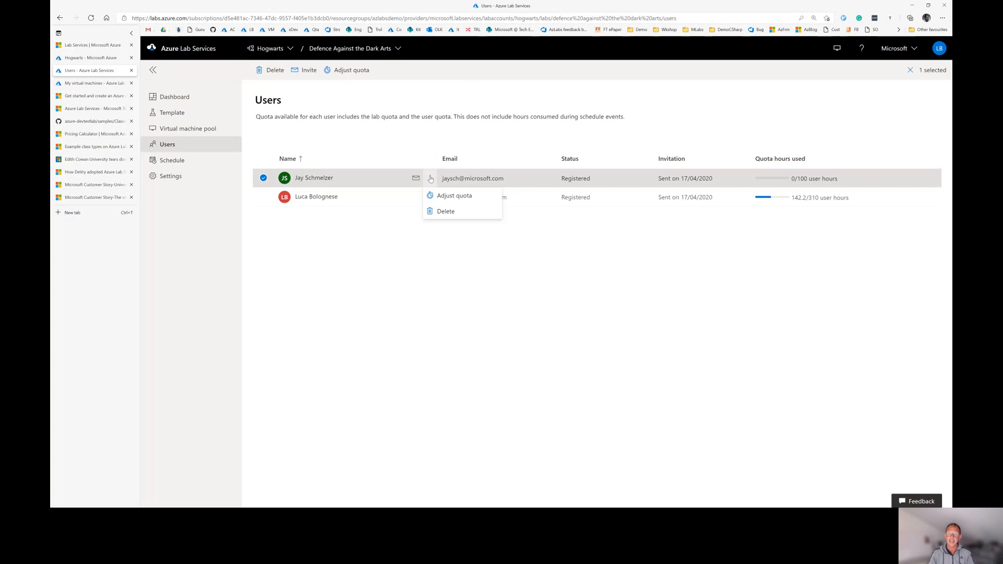
click(418, 118)
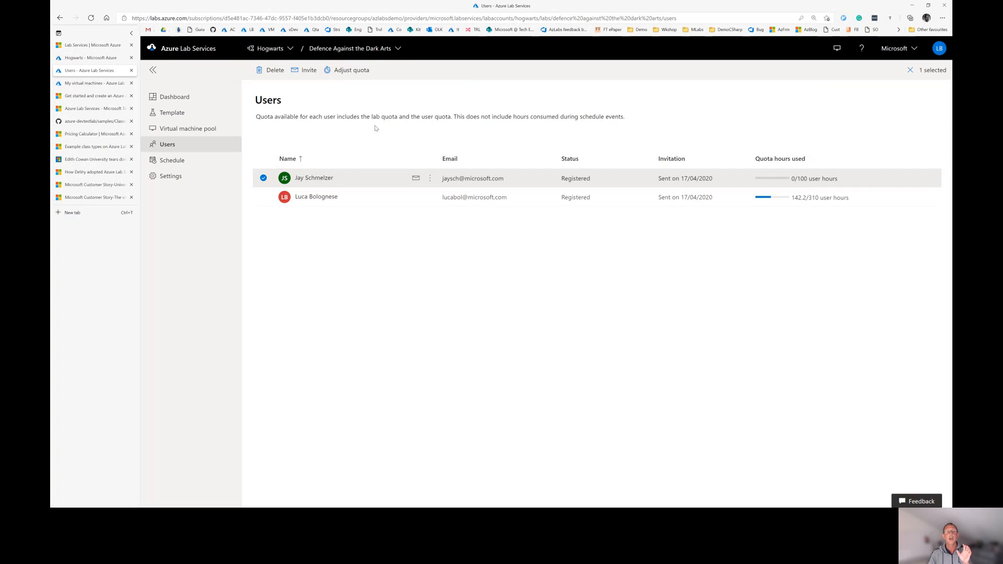
click(177, 165)
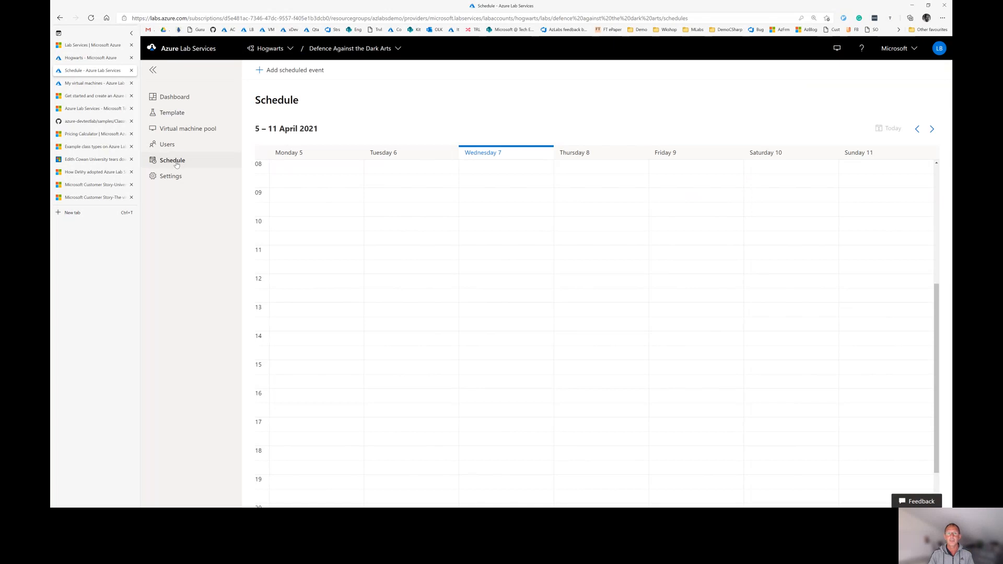
Schedule a standard event Wednesdays 3:45–5:45 PM from 7 Apr 2021, repeating until 7 Aug 2021
click(293, 71)
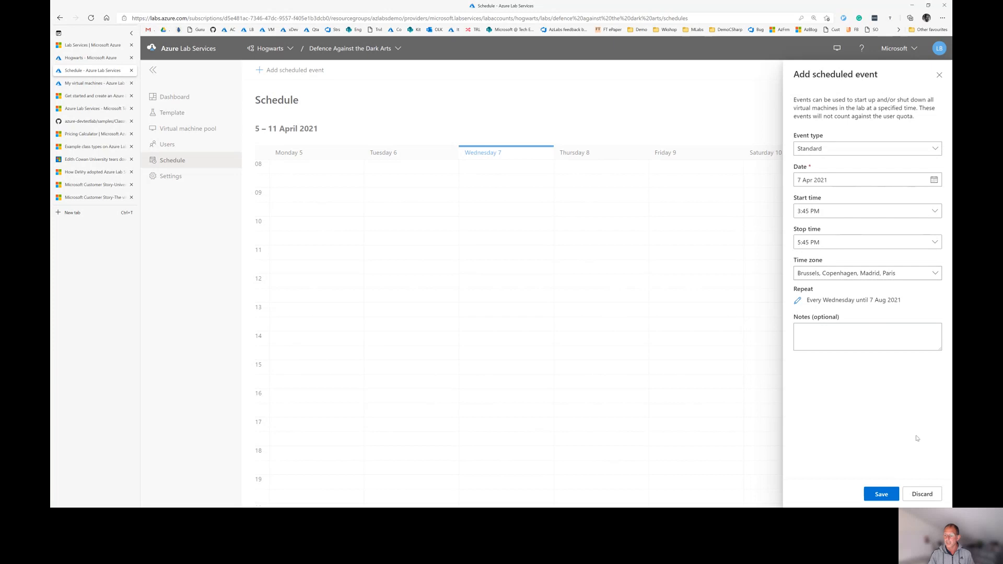
click(889, 495)
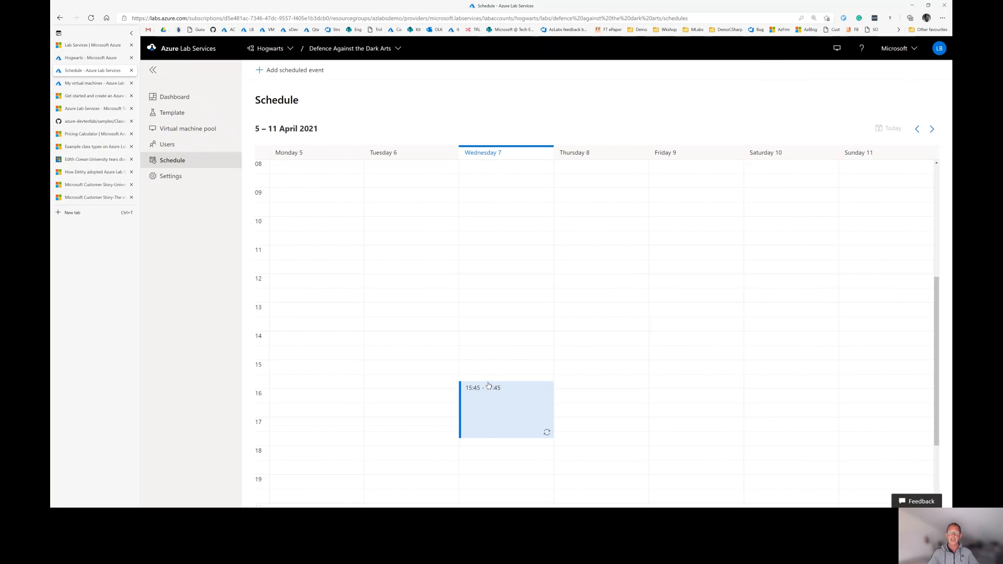
scroll(491, 437, down, 1)
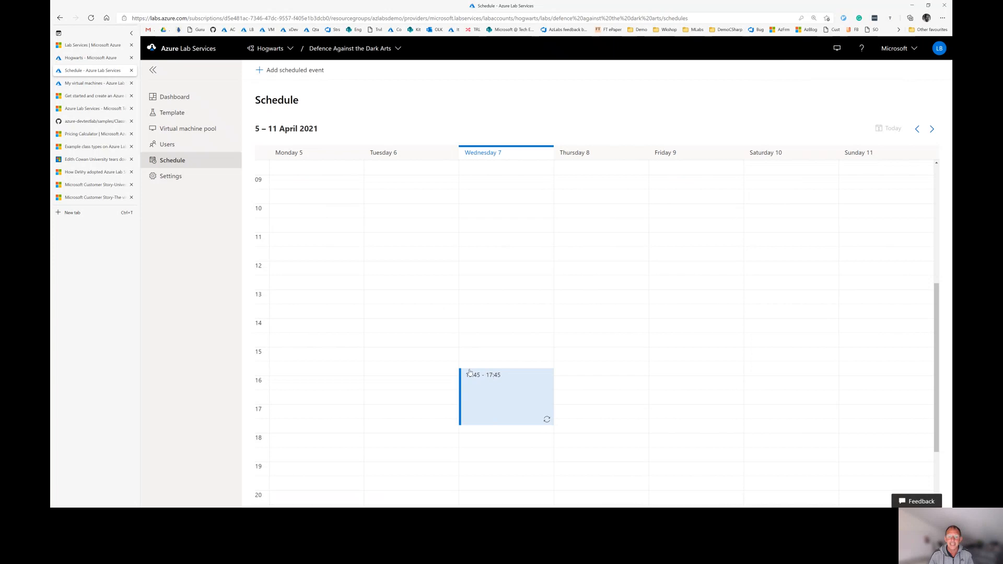
Move through Users and Schedule to the dashboard estimating US$112.20 maximum cost and 75.5 scheduled hours
click(163, 145)
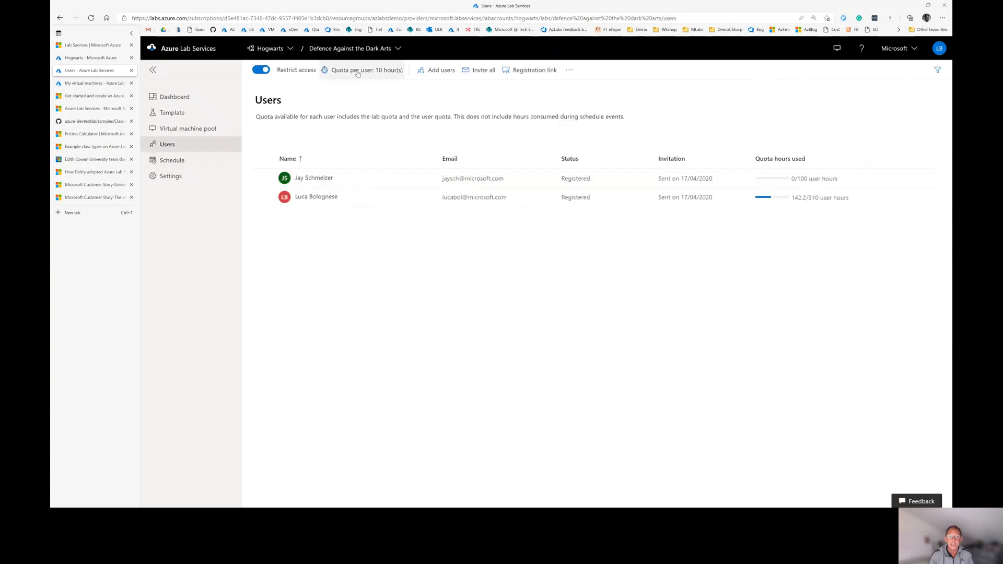
click(187, 160)
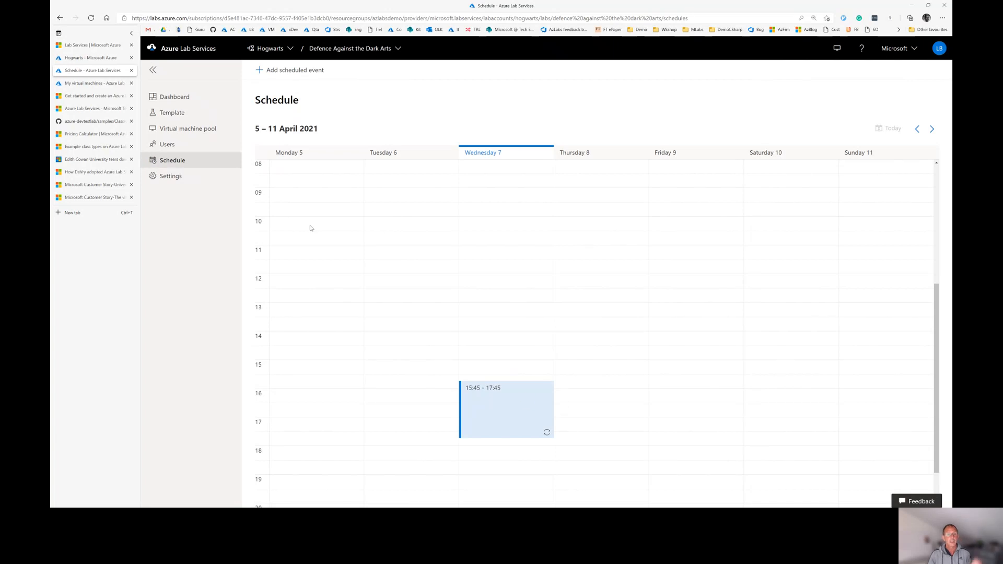
click(173, 102)
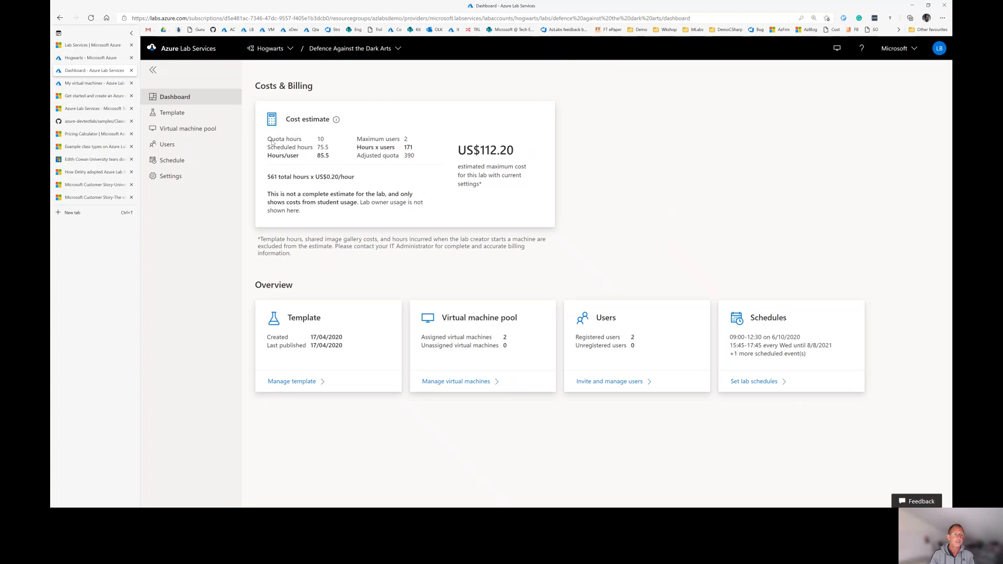
View the virtual machine pool and select the stopped machine with 0 user hours
click(189, 128)
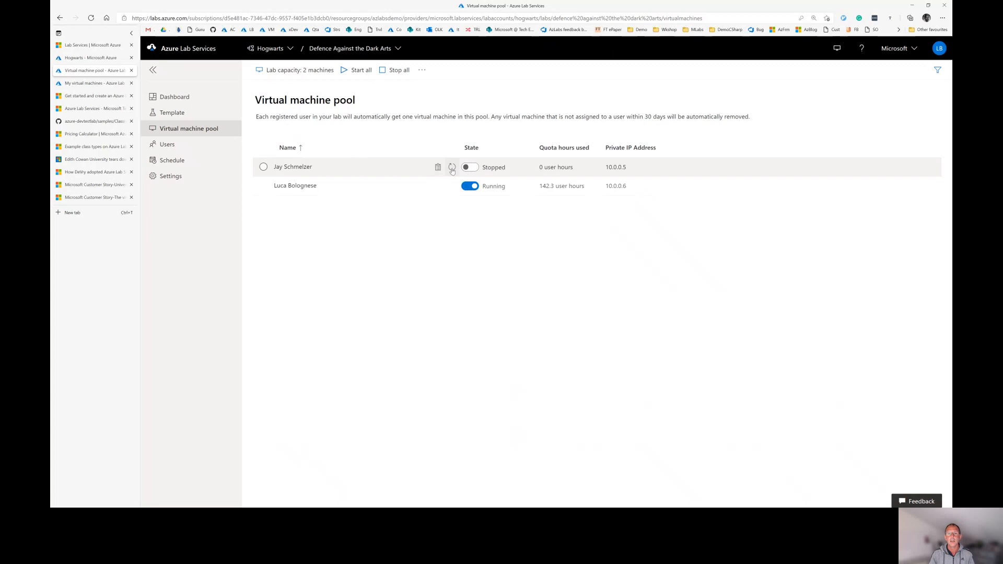
click(263, 167)
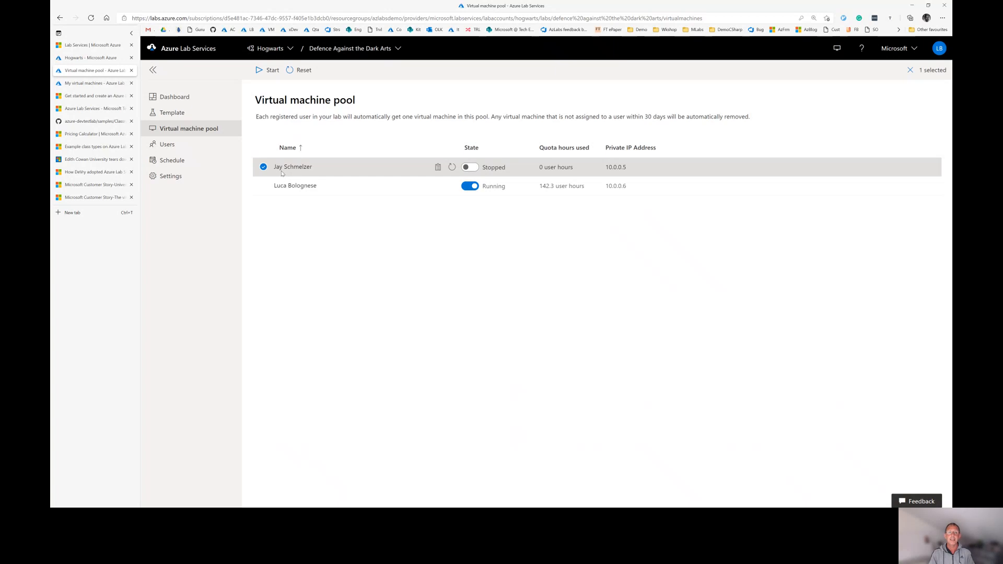
click(264, 166)
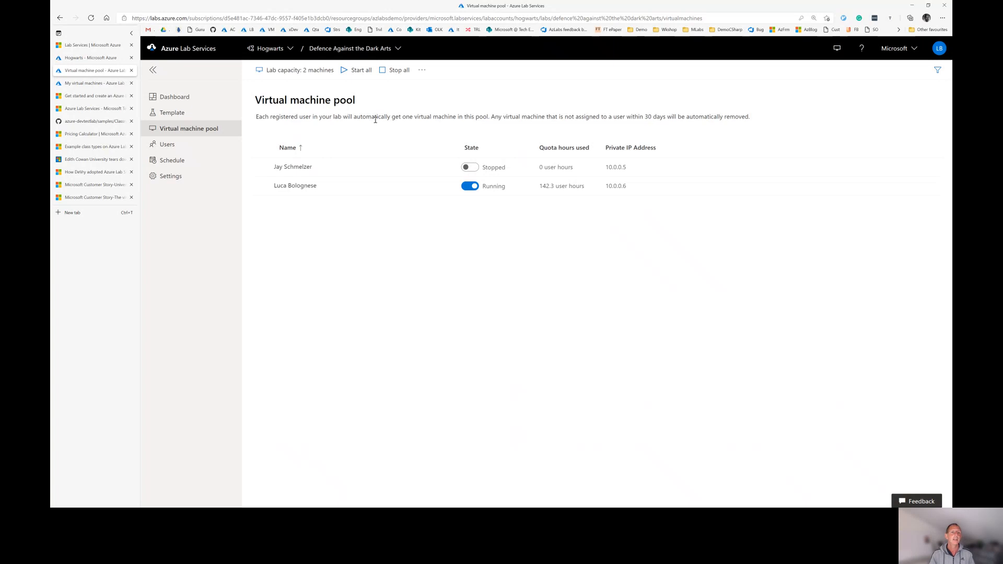
In lab Settings, try both auto-shutdown options, leaving shutdown on disconnect and on never-connecting off
click(171, 178)
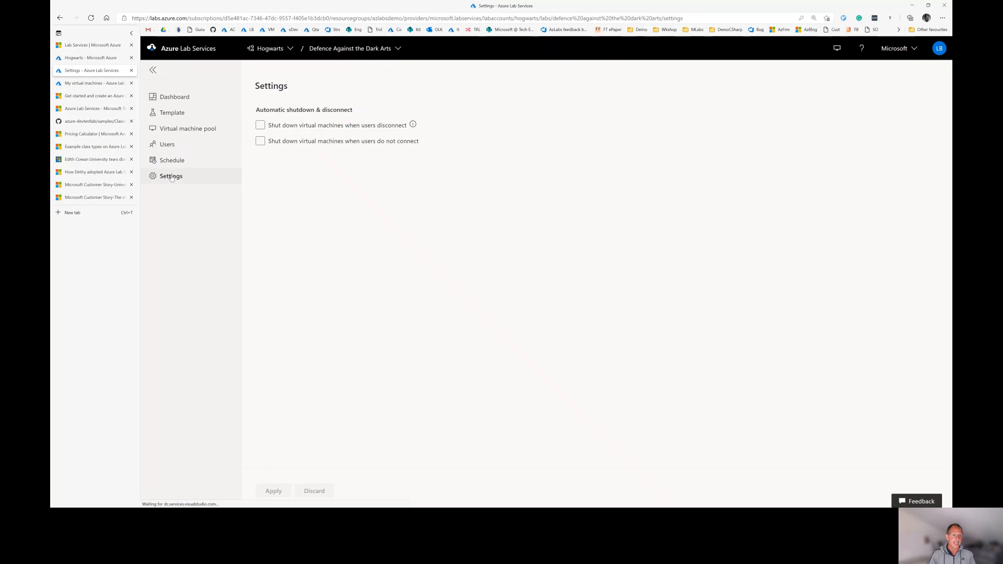
click(296, 129)
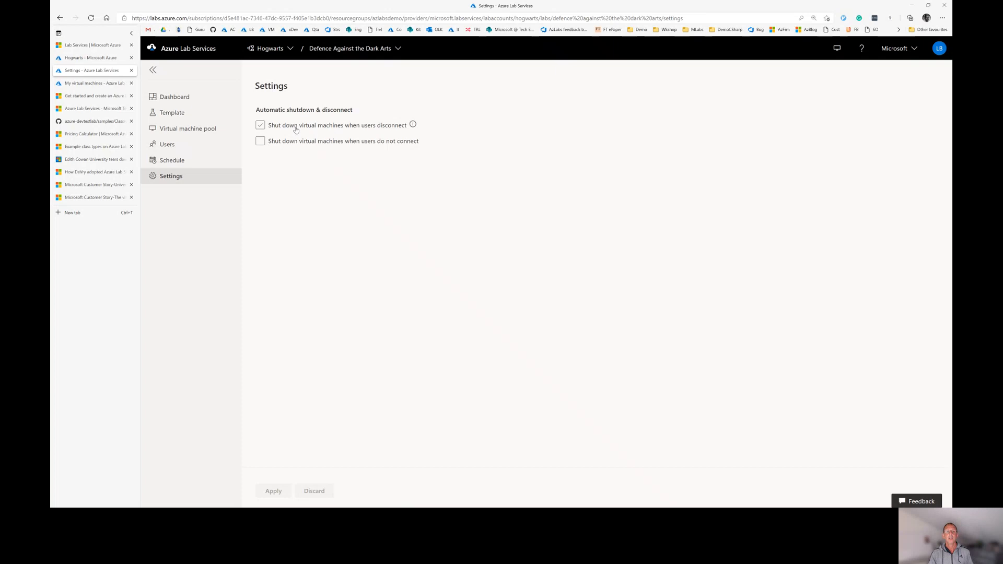
click(285, 129)
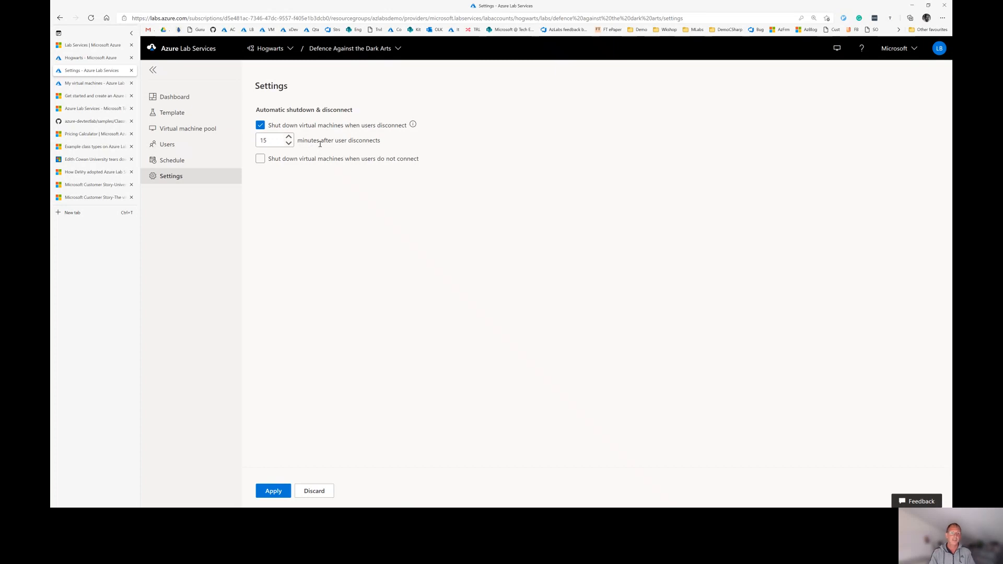
click(260, 126)
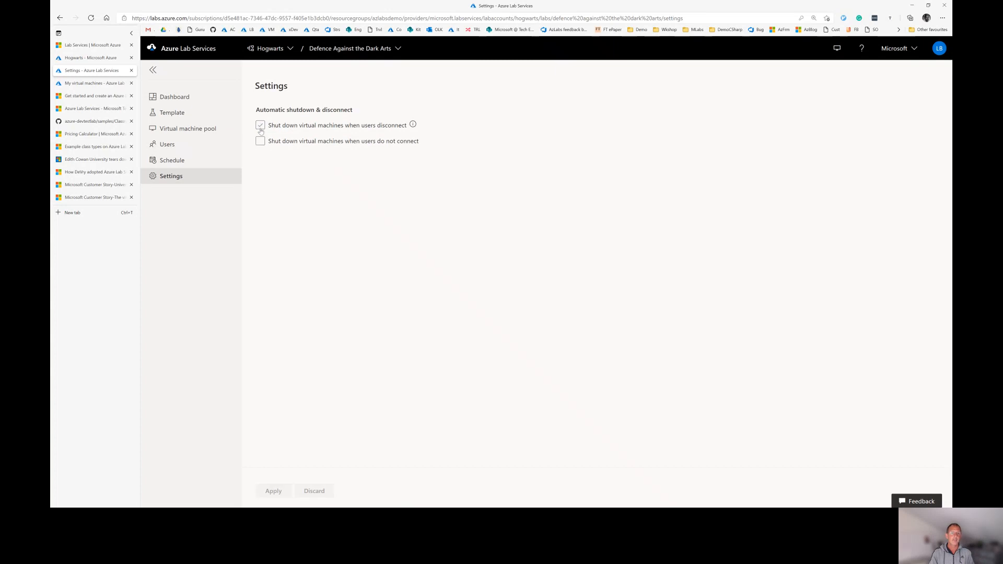
click(260, 141)
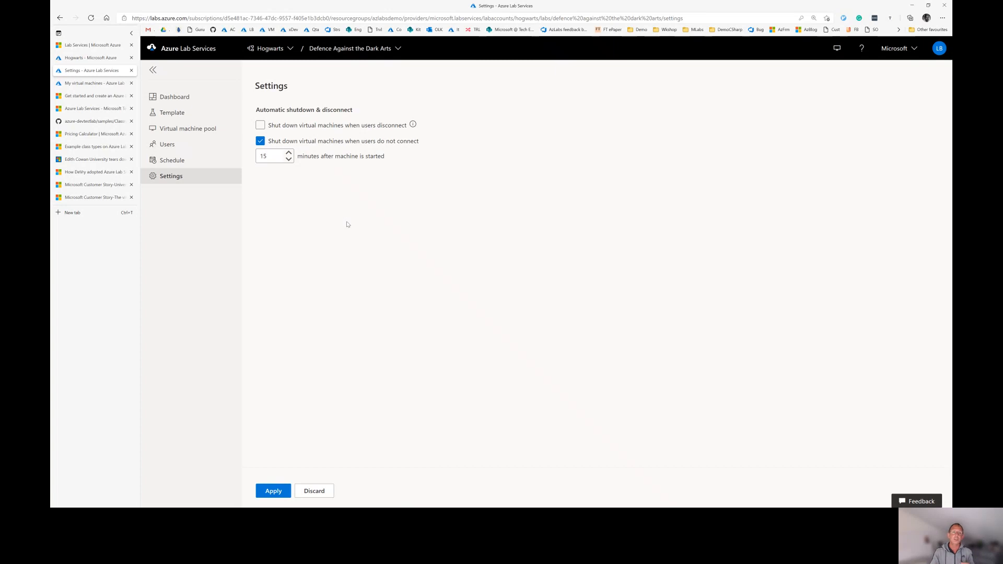
click(260, 141)
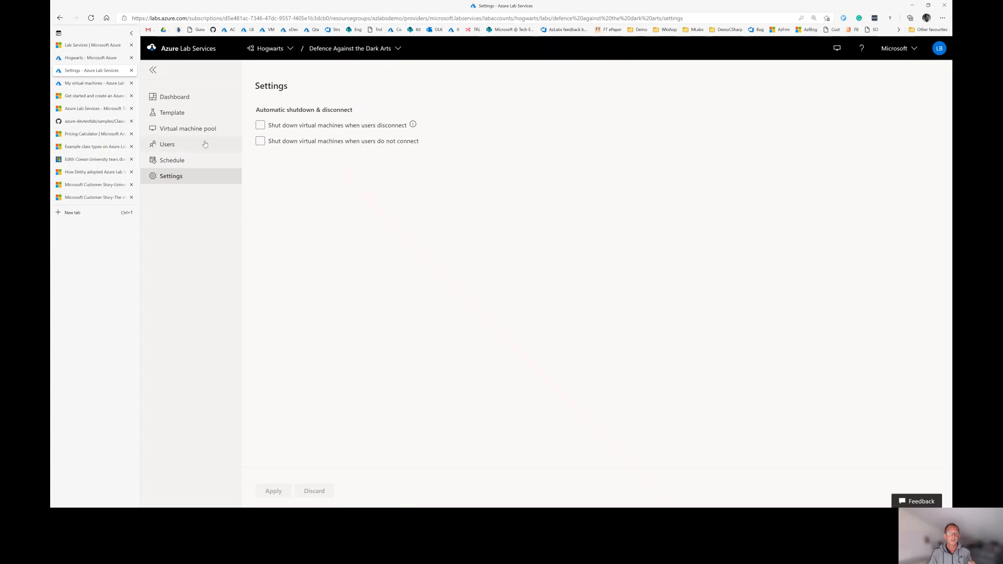
Pass through the lab dashboard back to My labs with the five Hogwarts labs
click(182, 99)
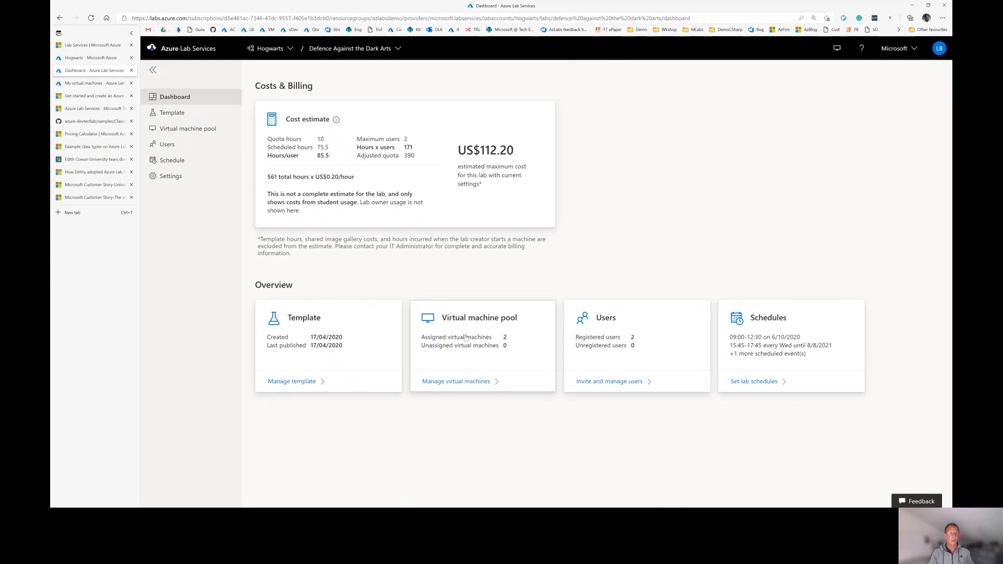
click(178, 53)
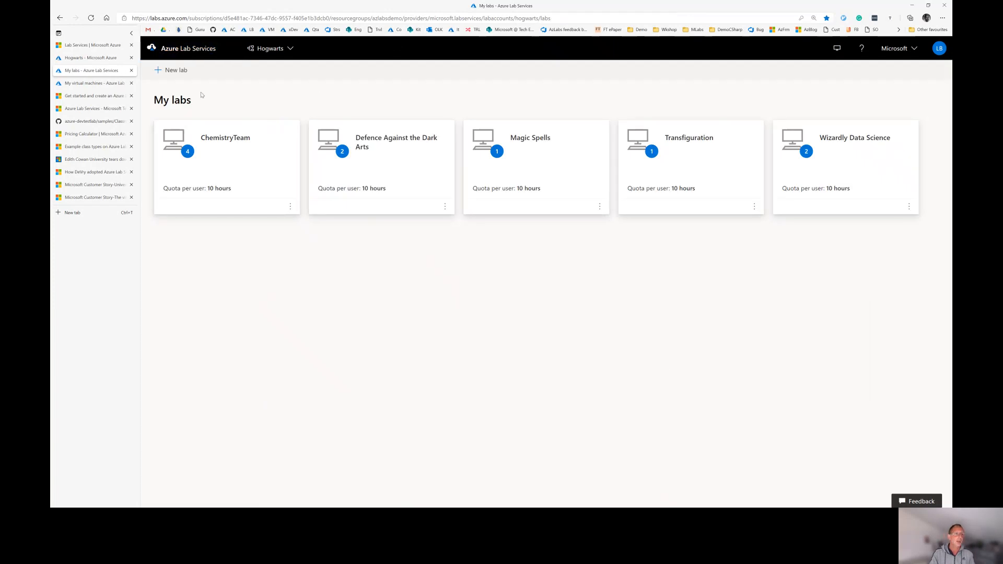
From My virtual machines, connect to the Defence Against the Dark Arts VM via RDP
click(80, 85)
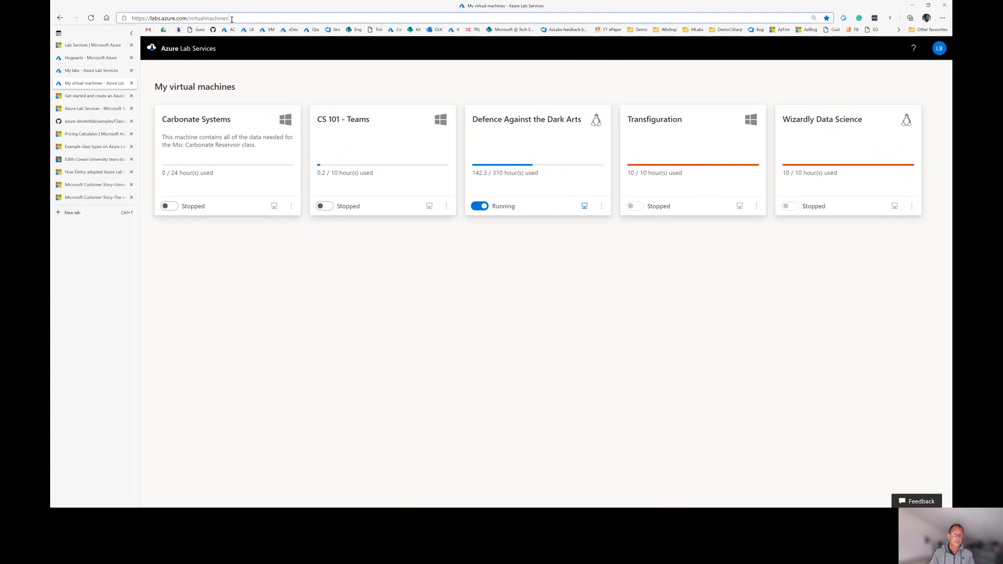
drag(229, 18, 128, 19)
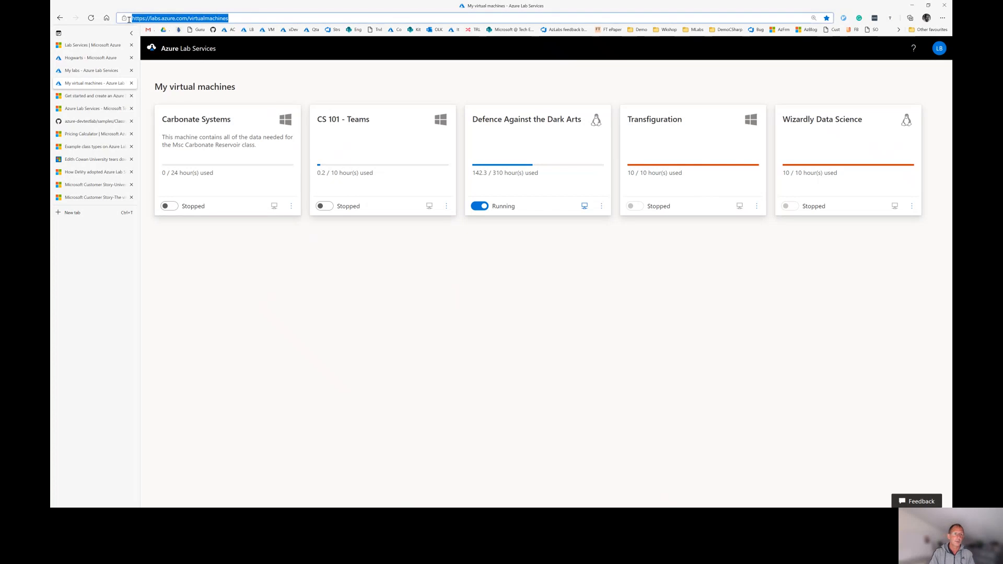
click(294, 71)
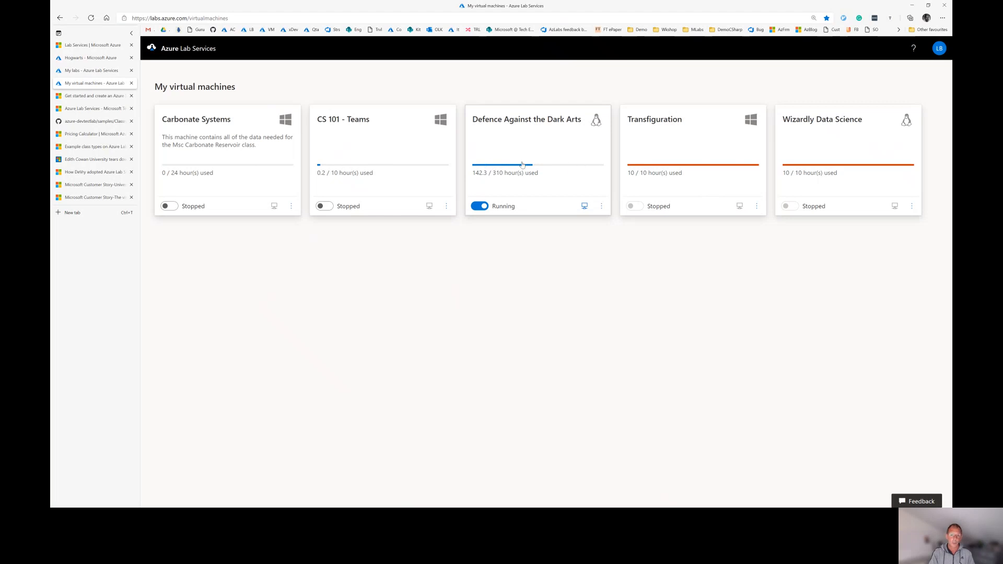
click(584, 206)
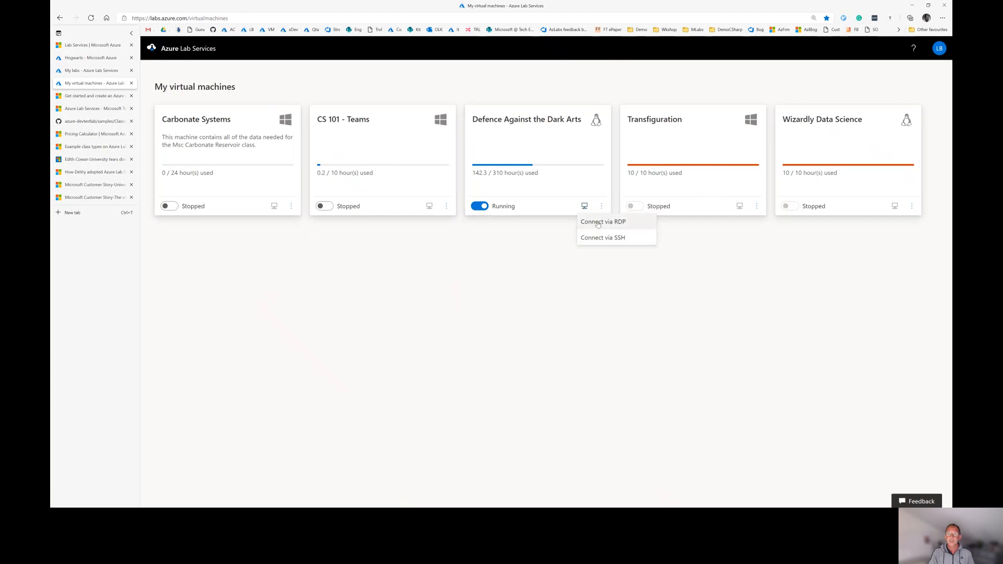
click(598, 222)
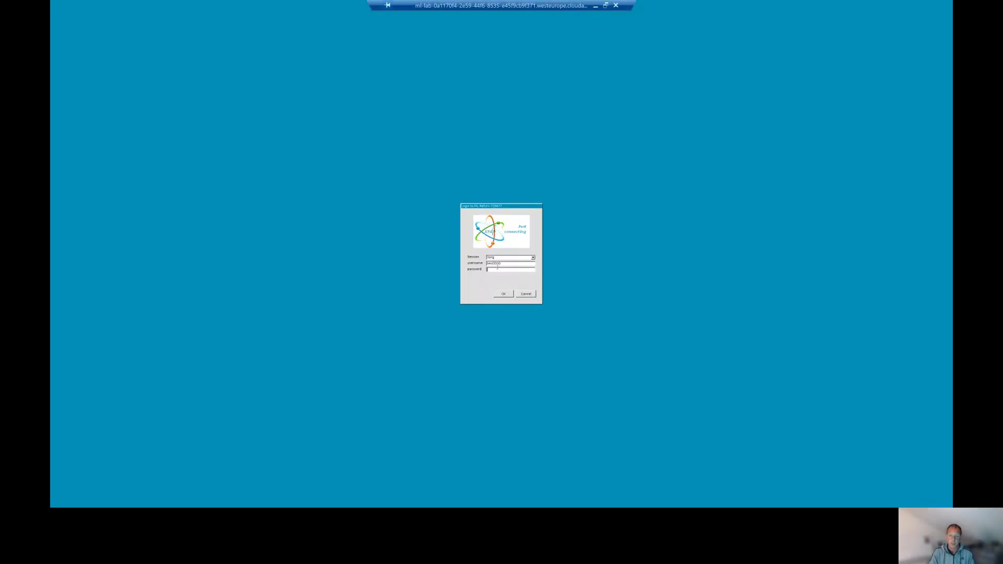
Enter the VM account password in the xrdp login to reach the Linux desktop
text(****)
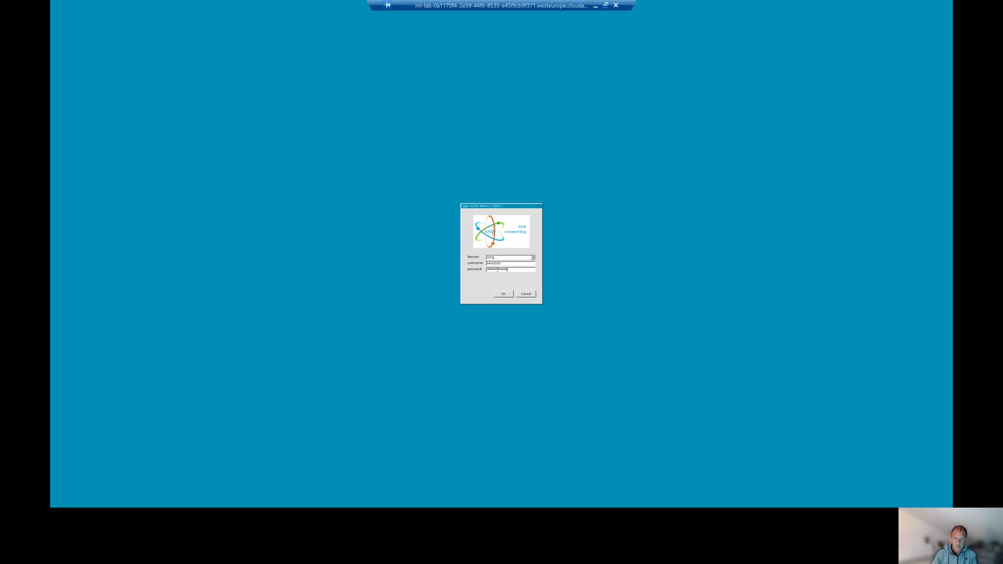
key(Return)
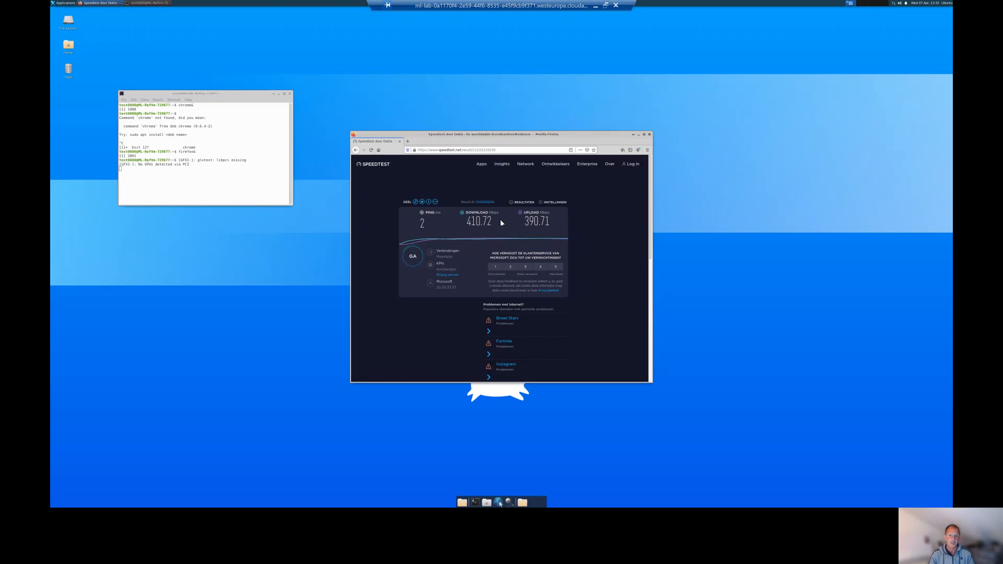
Reload speedtest.net and run a new test: 383.76 Mbps down, 450.30 up, 1 ms ping
click(414, 257)
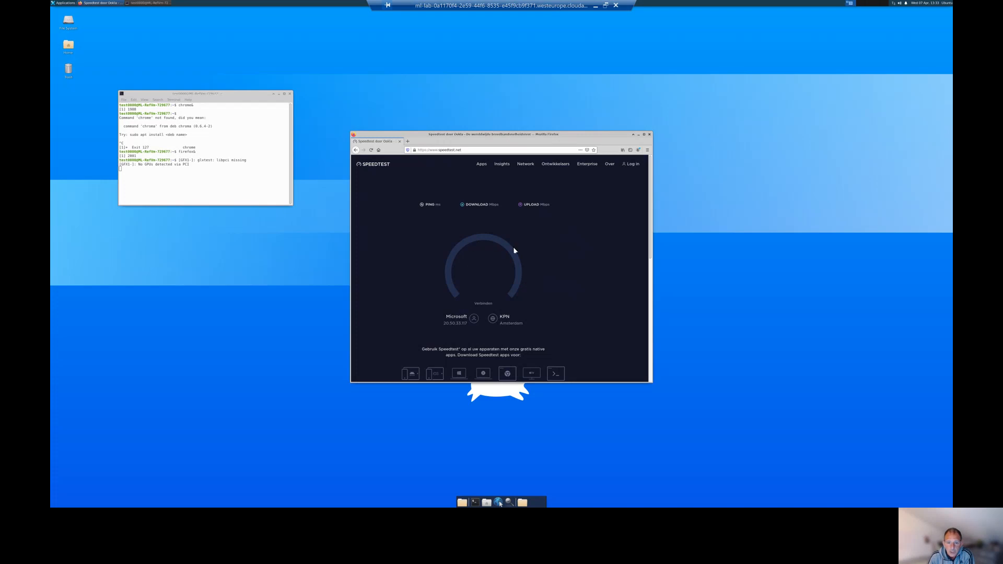
click(468, 150)
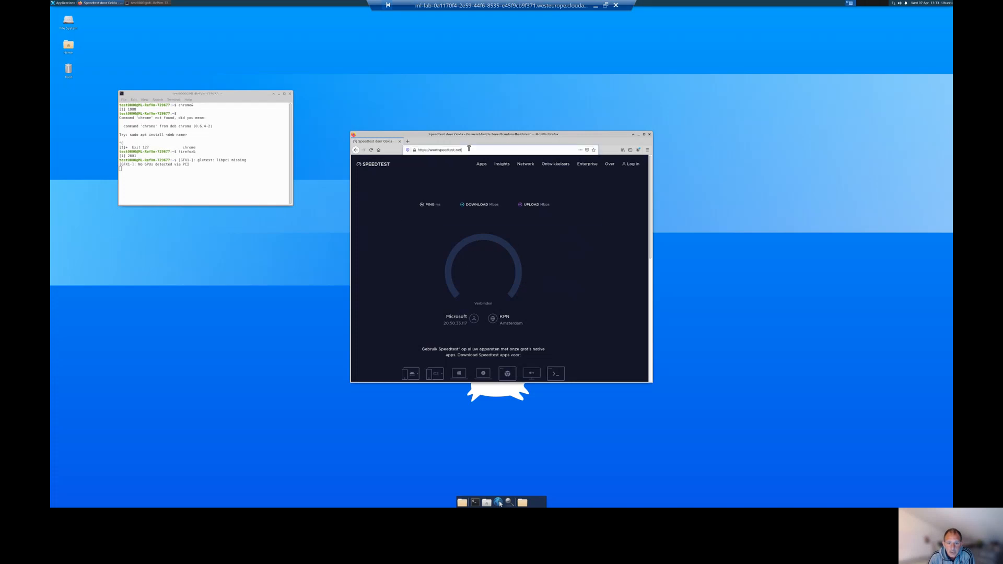
key(Return)
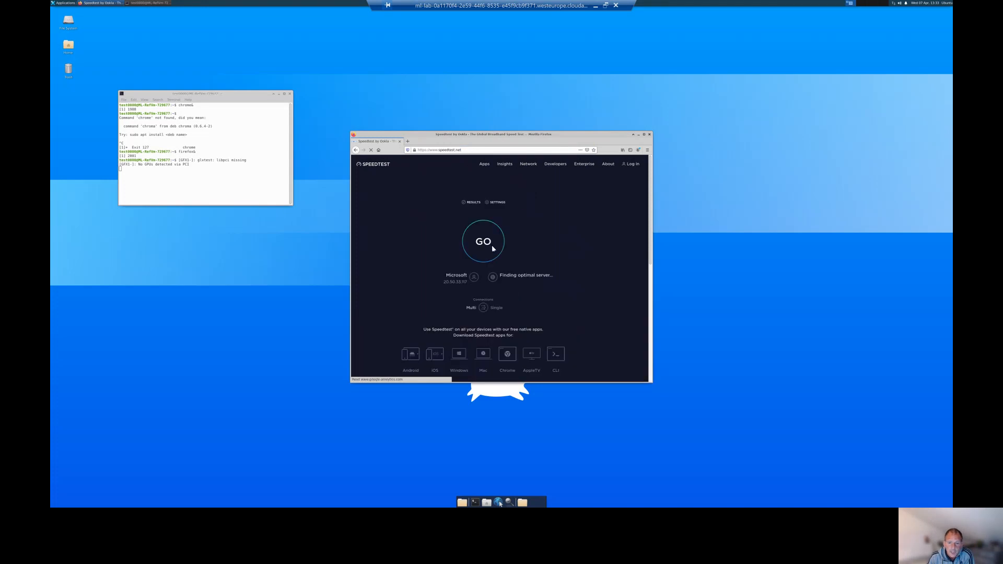
scroll(485, 235, down, 1)
click(486, 229)
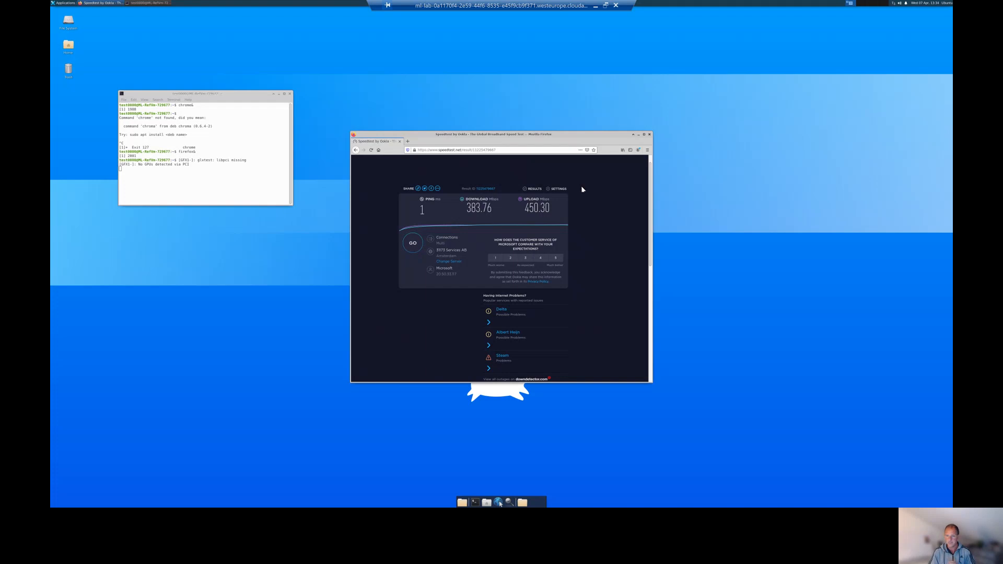
Disconnect from the lab VM and bring up the 'Get started and create a Lab Services lab within Teams' article
click(616, 7)
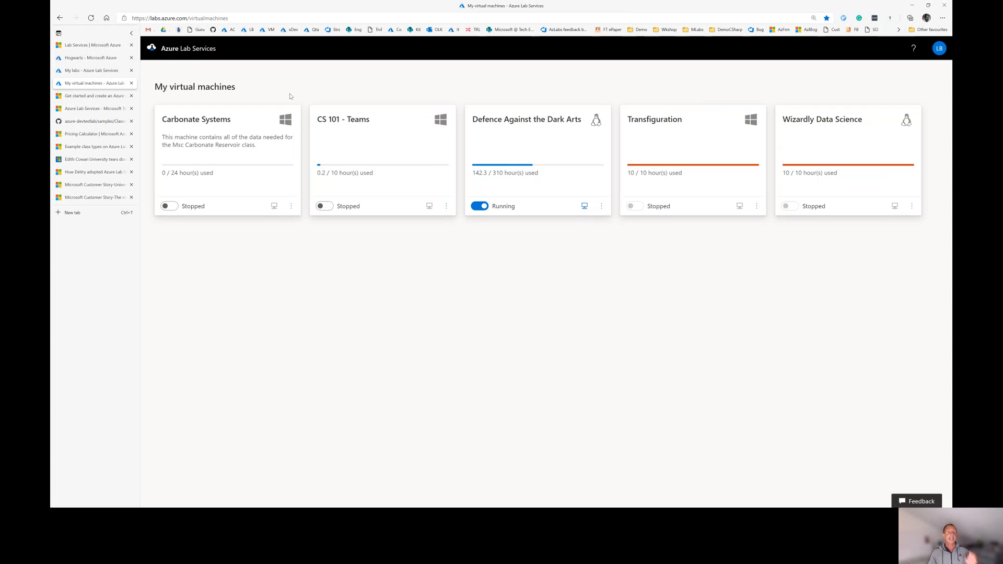
click(92, 99)
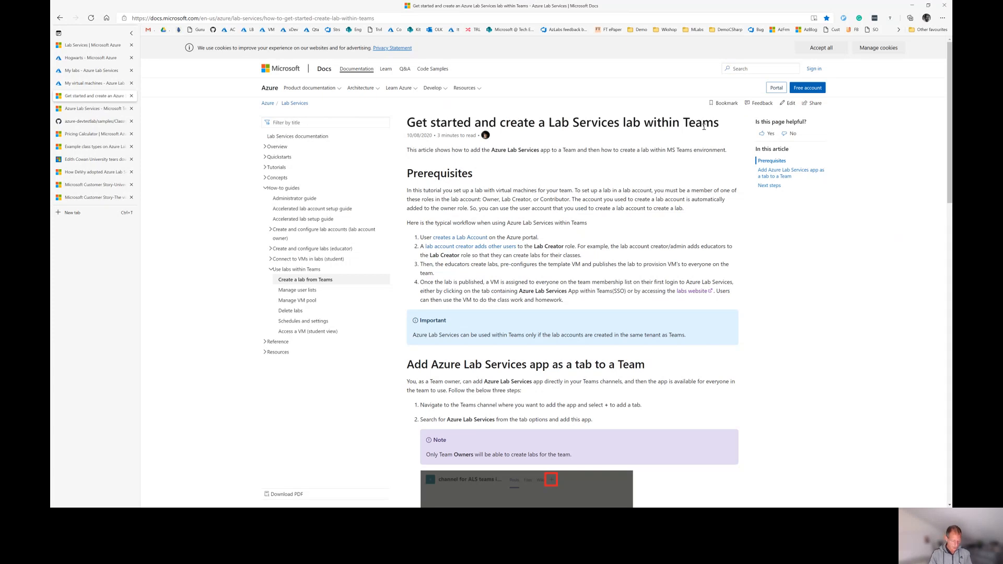
key(alt+Tab)
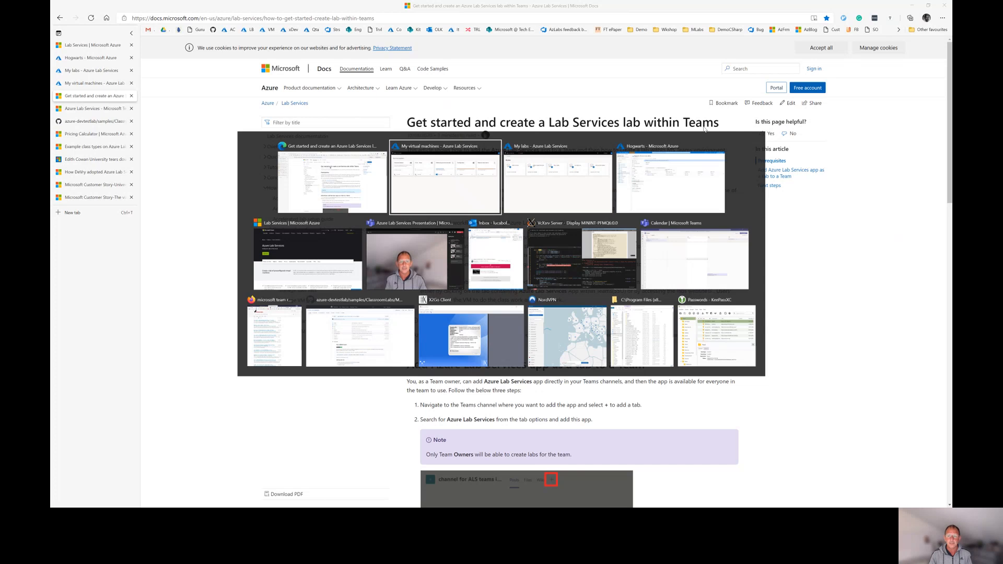
In Teams, open the TestAzLabsTeamIntegration General channel's Azure Lab Services tab showing the ChemistryTeam lab
key(alt+Tab)
key(alt+Tab)
key(alt+Tab)
key(alt+Tab)
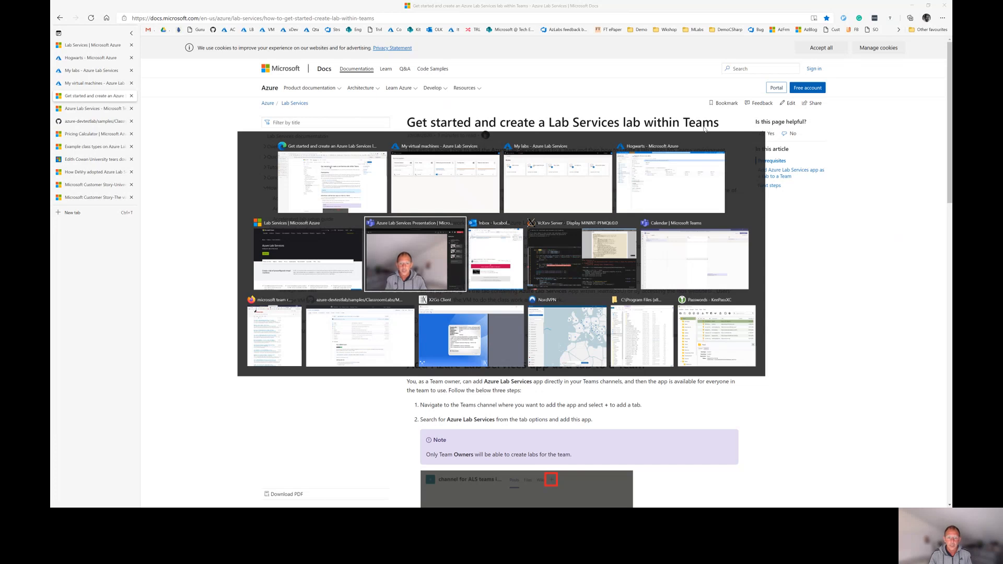
key(alt+Tab)
key(alt+Tab)
key(alt+Tab)
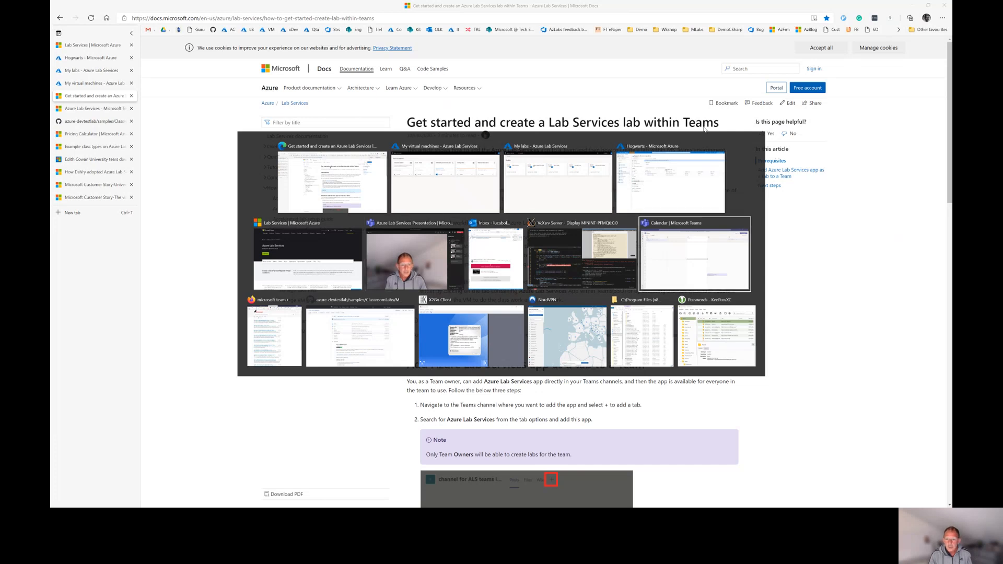
key(Escape)
key(alt+Tab)
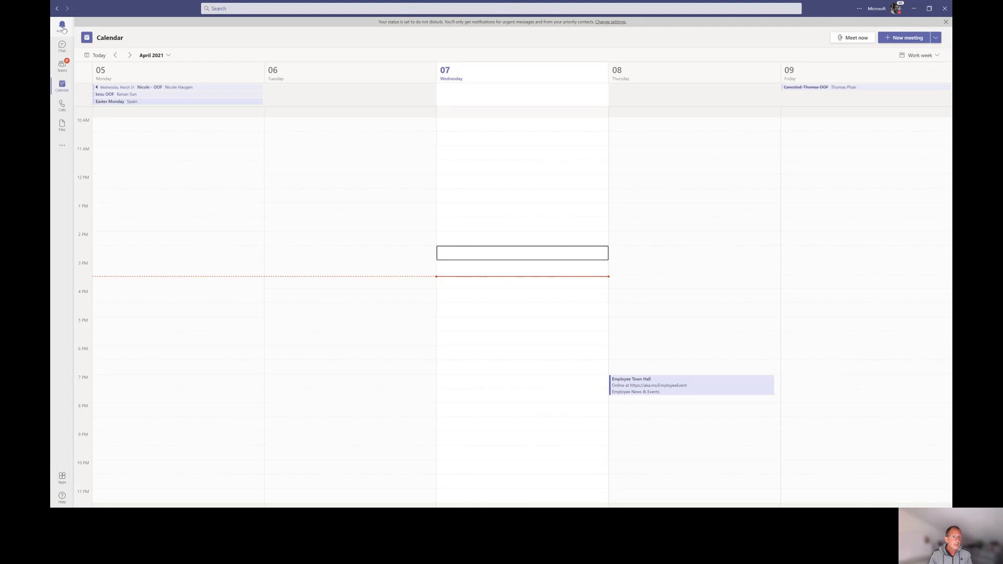
click(62, 28)
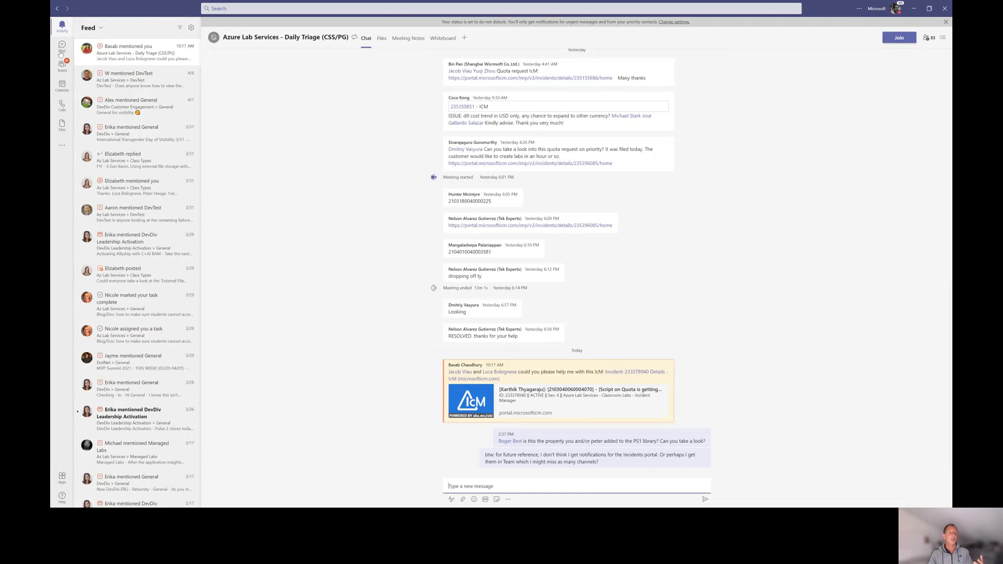
click(63, 68)
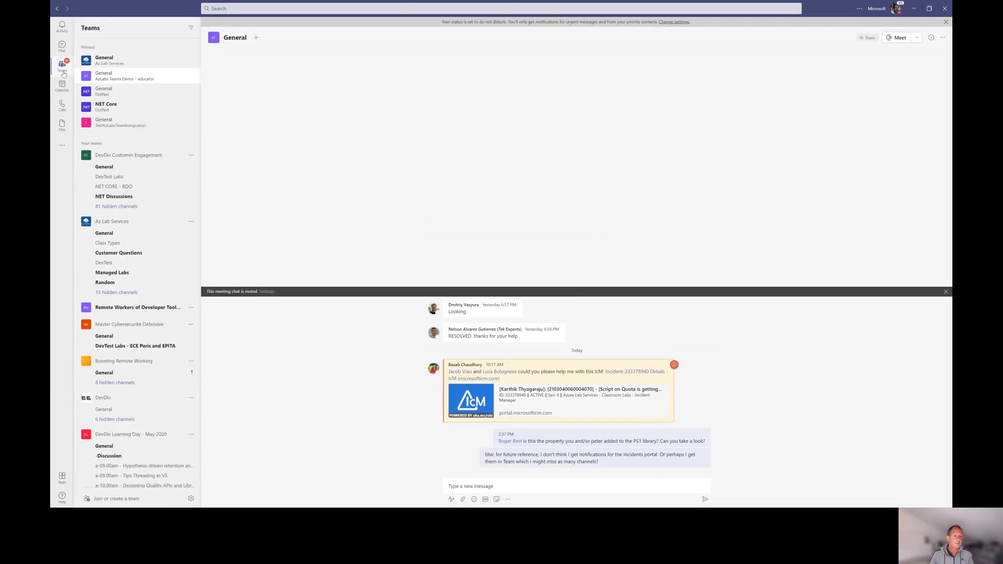
click(117, 125)
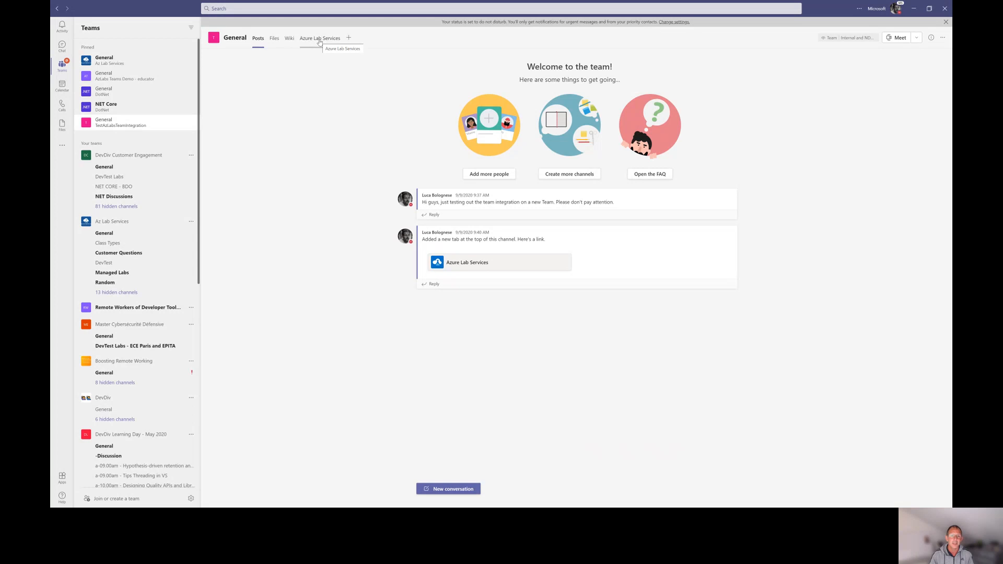
click(320, 41)
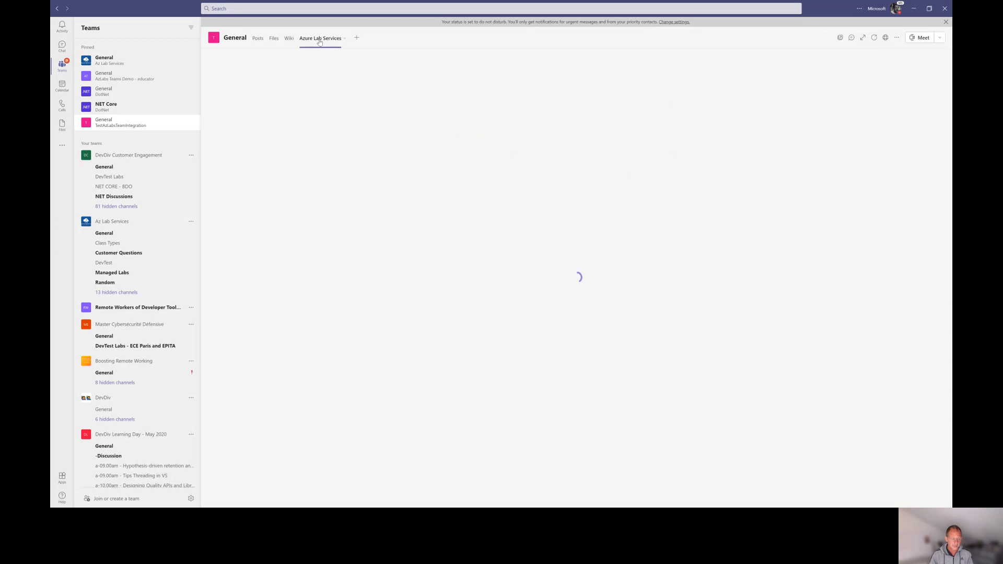
Glance at the Teams lab docs article in Edge, then return to Teams
key(alt+Tab)
key(Tab)
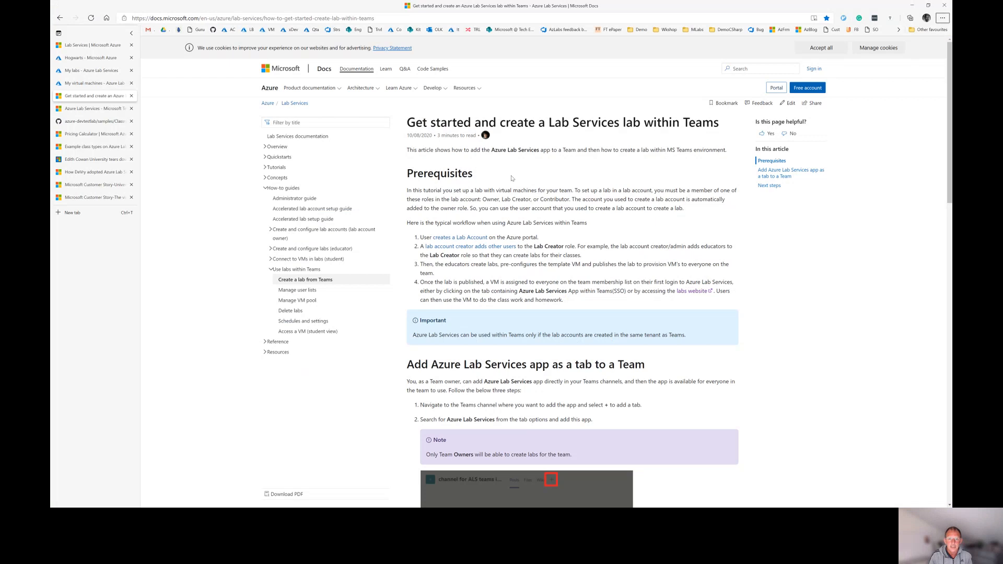
click(448, 152)
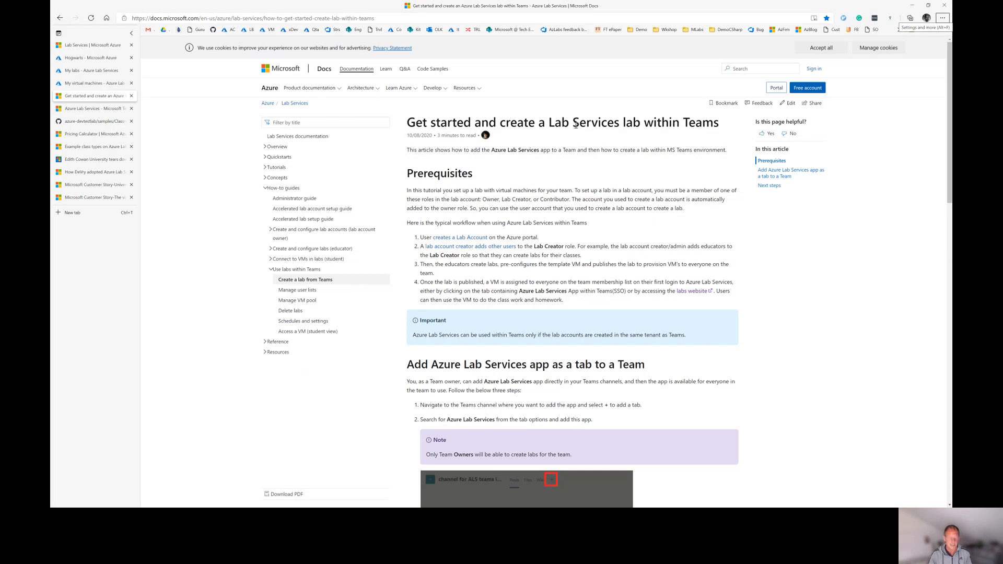
key(alt+Tab)
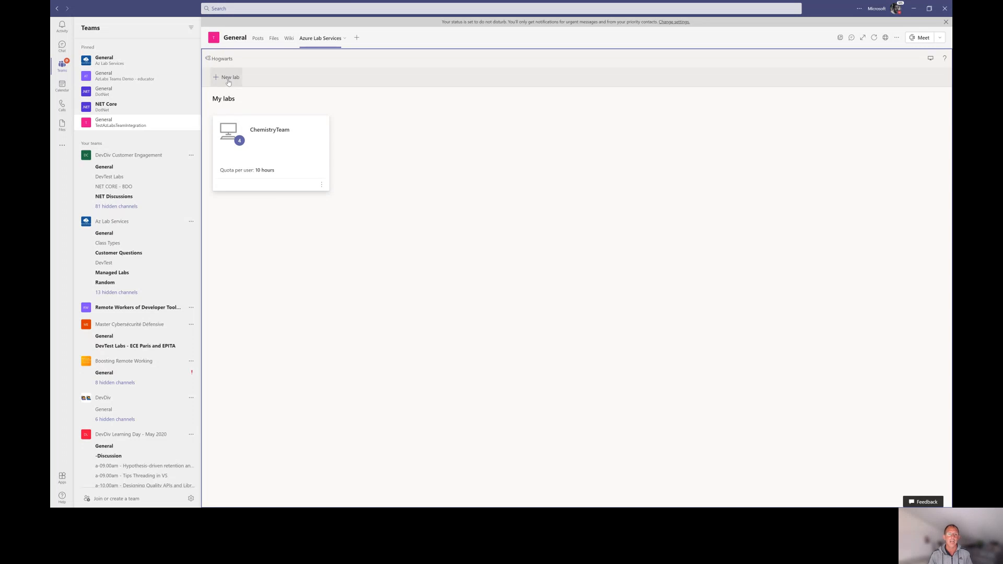
Review ChemistryTeam's cost dashboard, then open the AzLabs Teams Demo - educator channel's Azure Lab Services tab
click(275, 149)
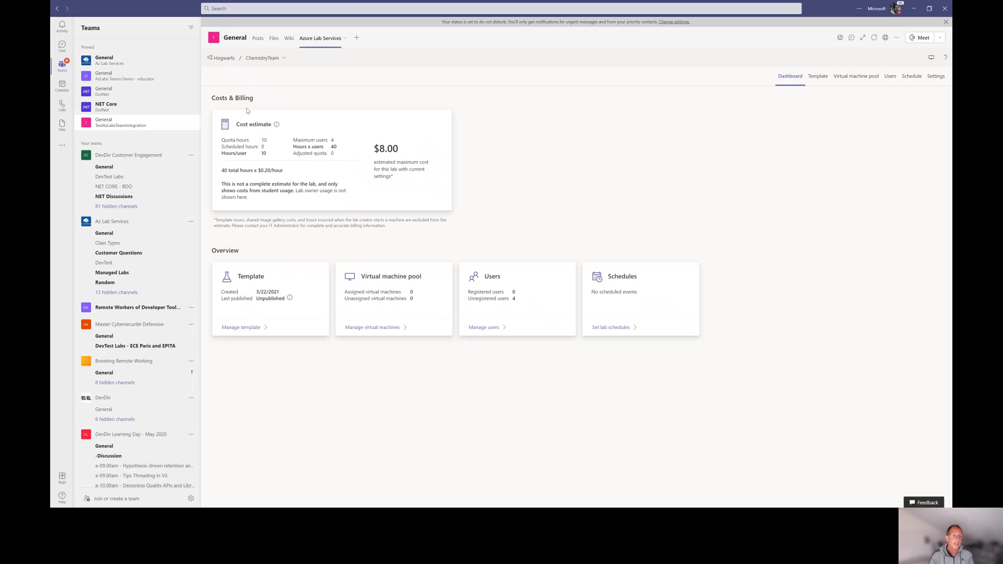
click(104, 79)
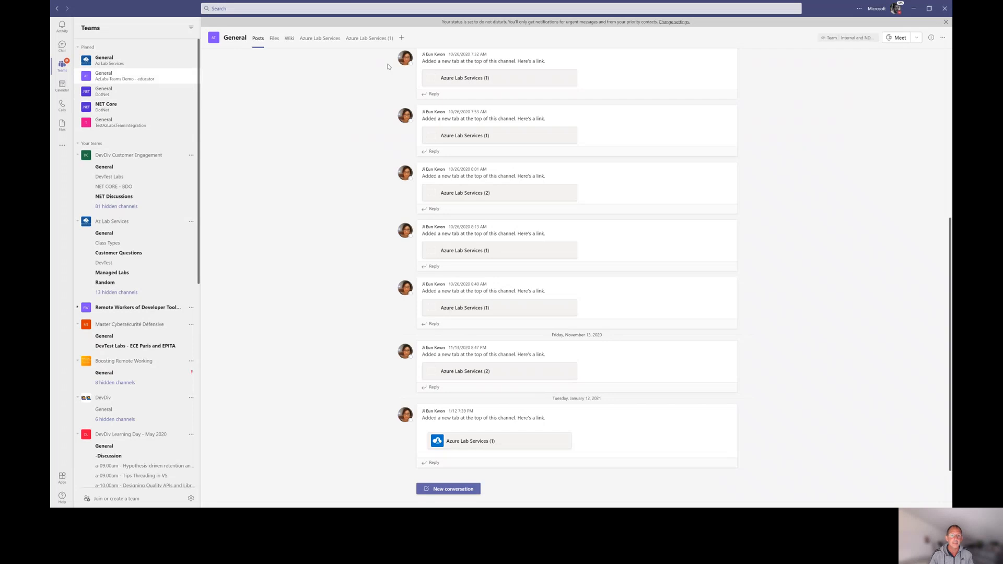
click(323, 41)
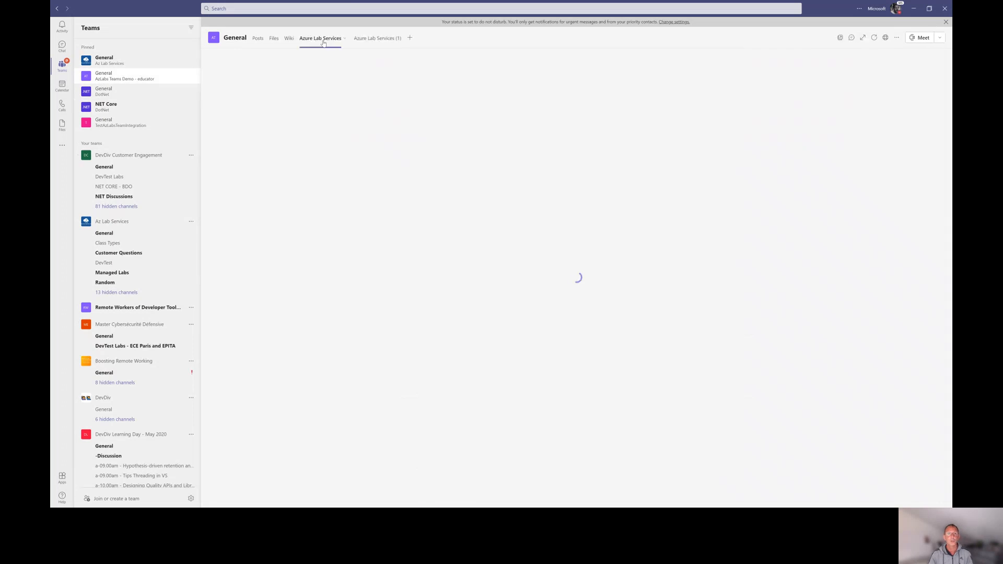
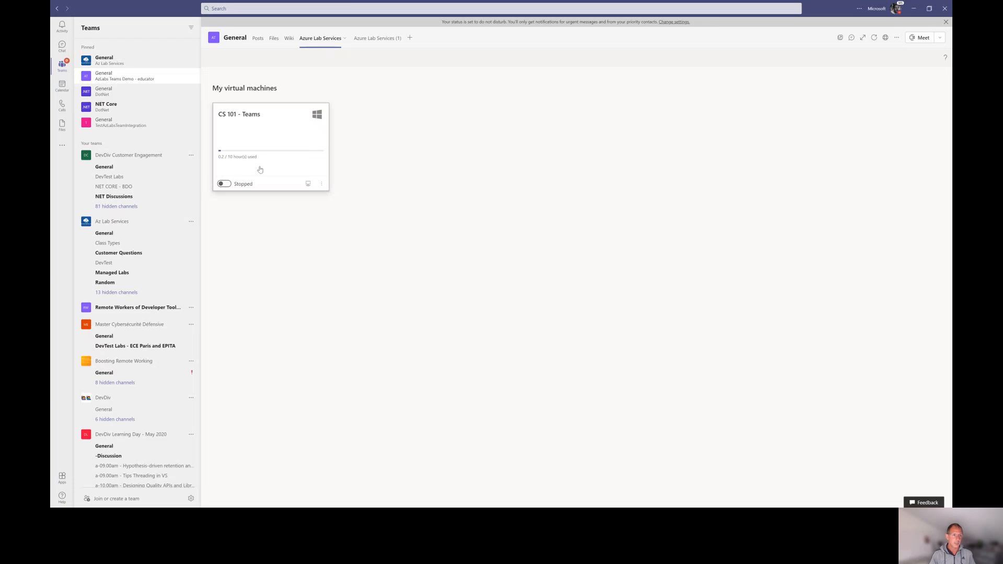
Show the TestAzLabsTeamIntegration General channel's welcome page and posts, then switch windows with Alt+Tab
click(110, 123)
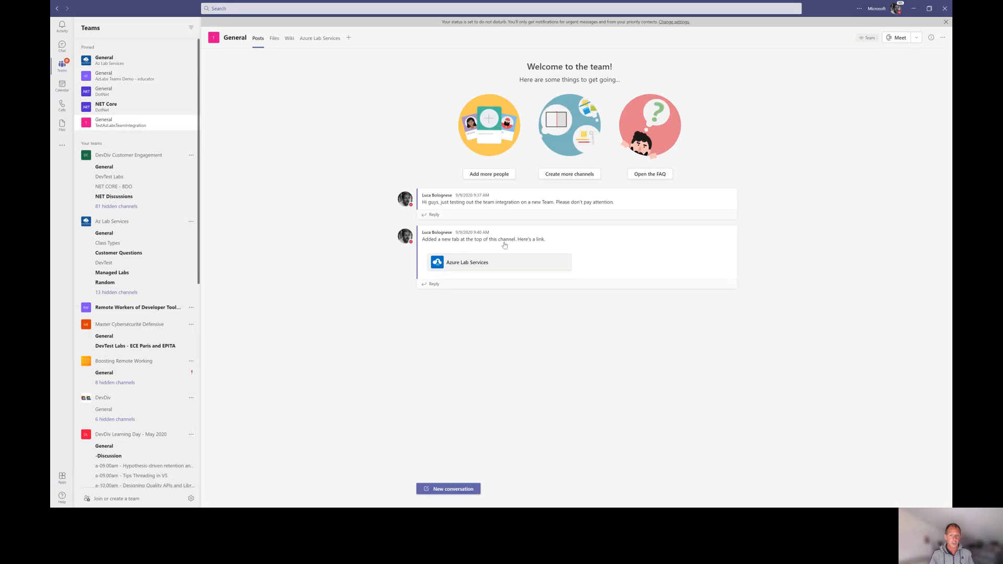
key(alt+Tab)
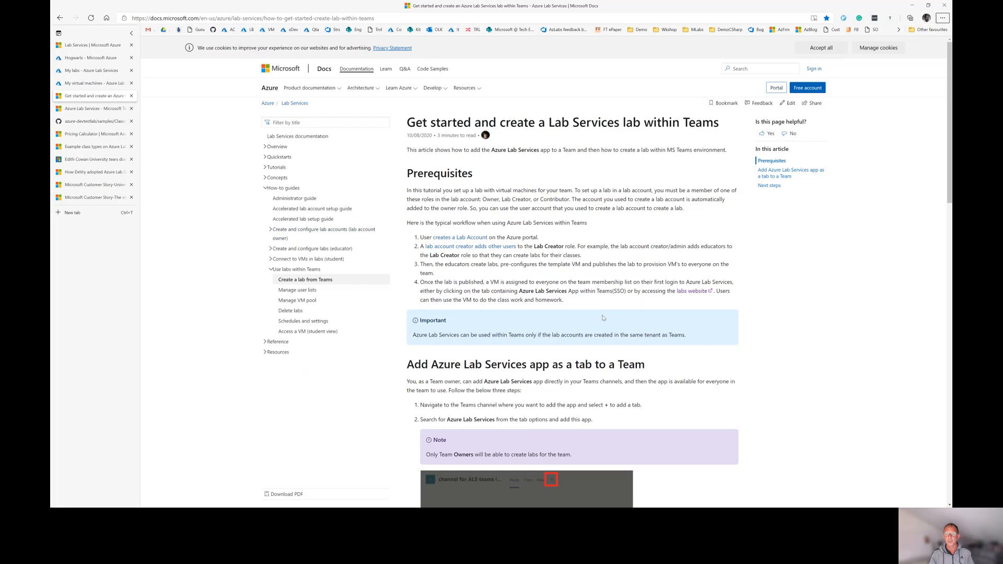
Scroll through the Docs article on creating a lab within Teams and back to the top
scroll(603, 318, down, 2)
scroll(603, 318, down, 4)
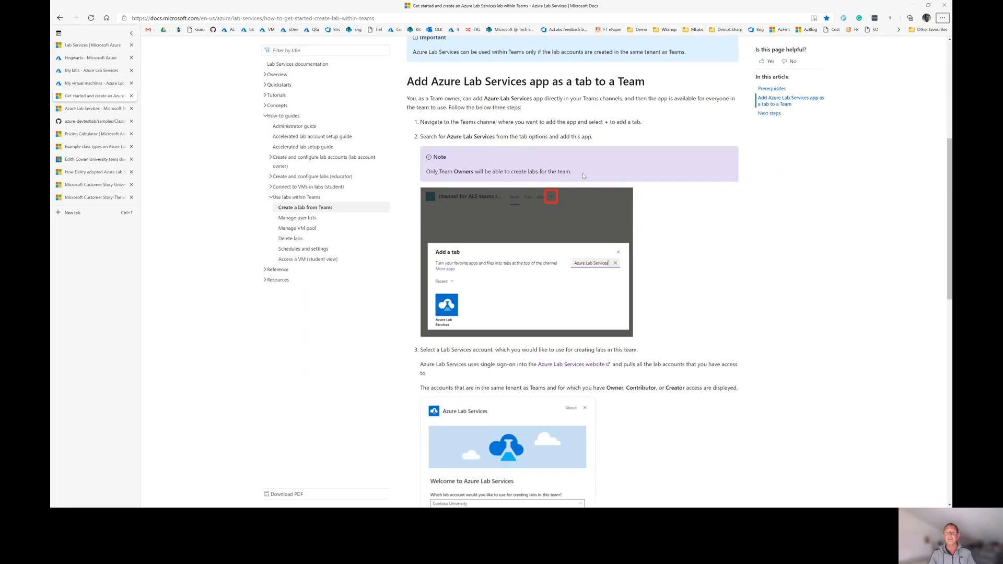
scroll(587, 190, down, 1)
scroll(591, 205, down, 8)
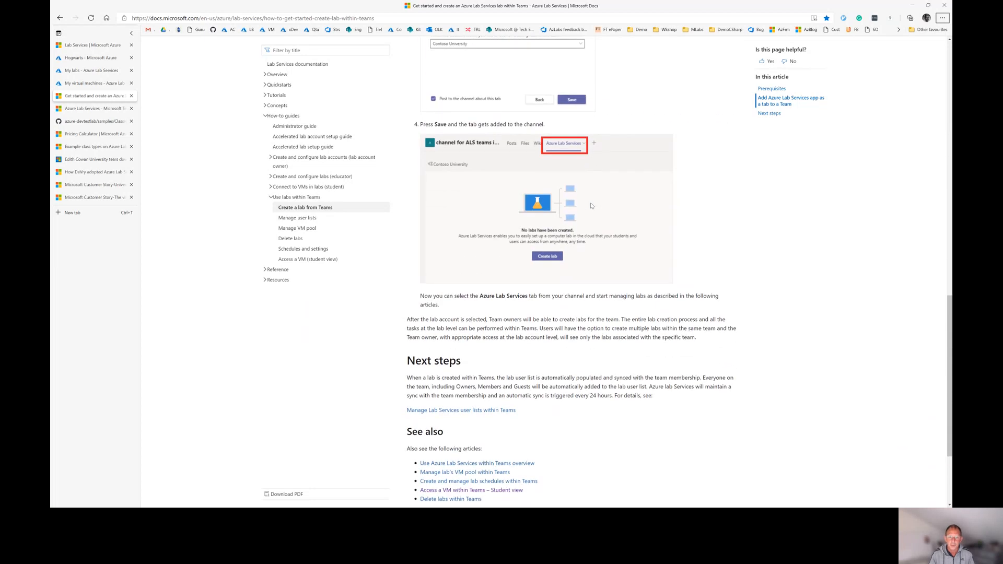
scroll(591, 205, up, 9)
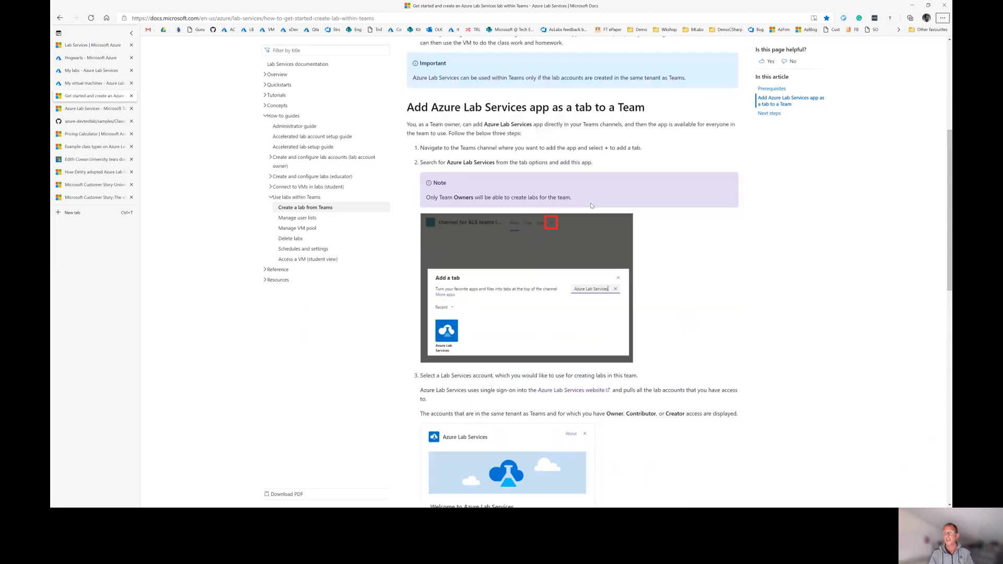
scroll(591, 205, up, 4)
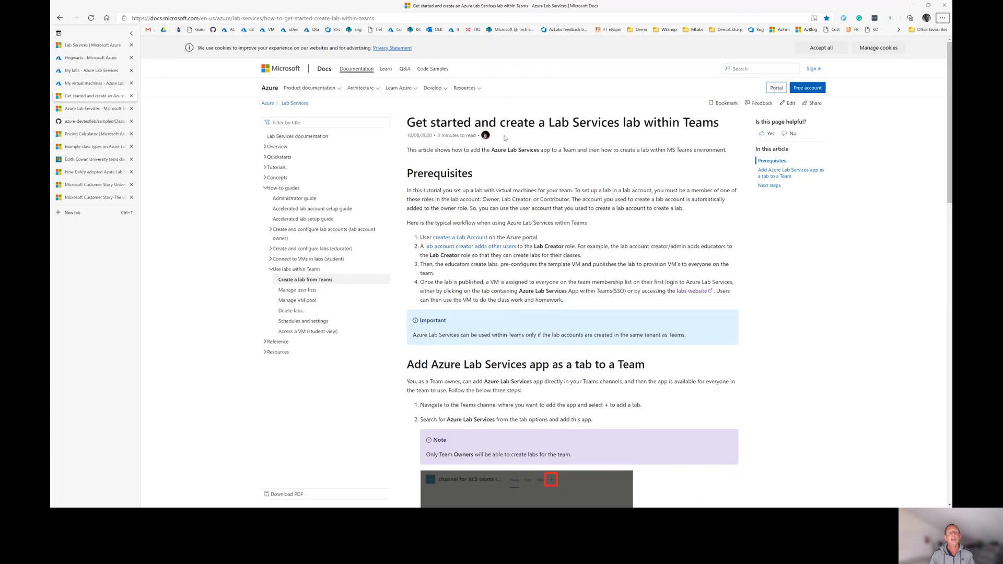
Switch to the Azure Lab Services Tech Community blog and scroll through its 39 article cards
click(81, 110)
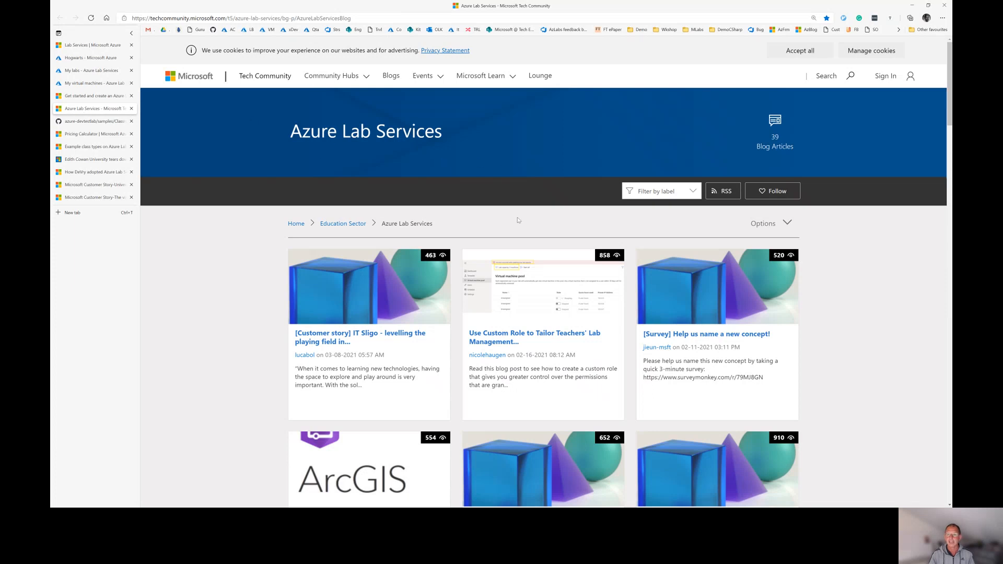
scroll(518, 220, down, 1)
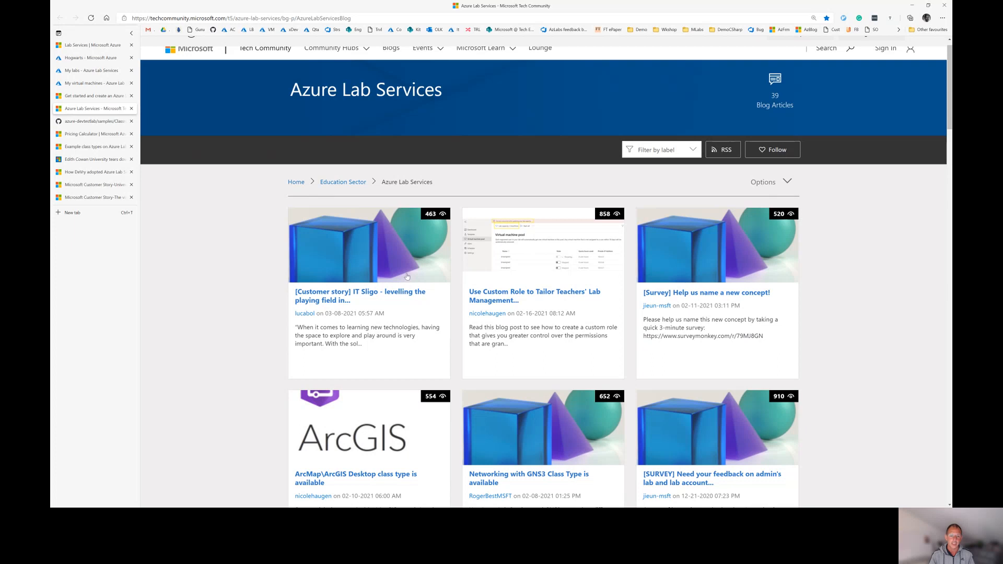
scroll(407, 276, down, 3)
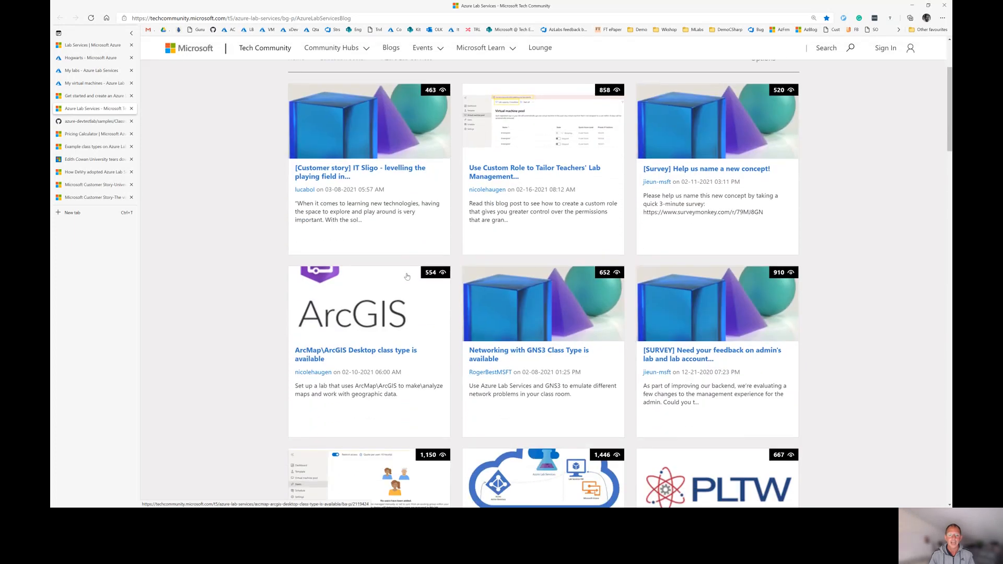
scroll(407, 276, down, 1)
scroll(376, 191, up, 2)
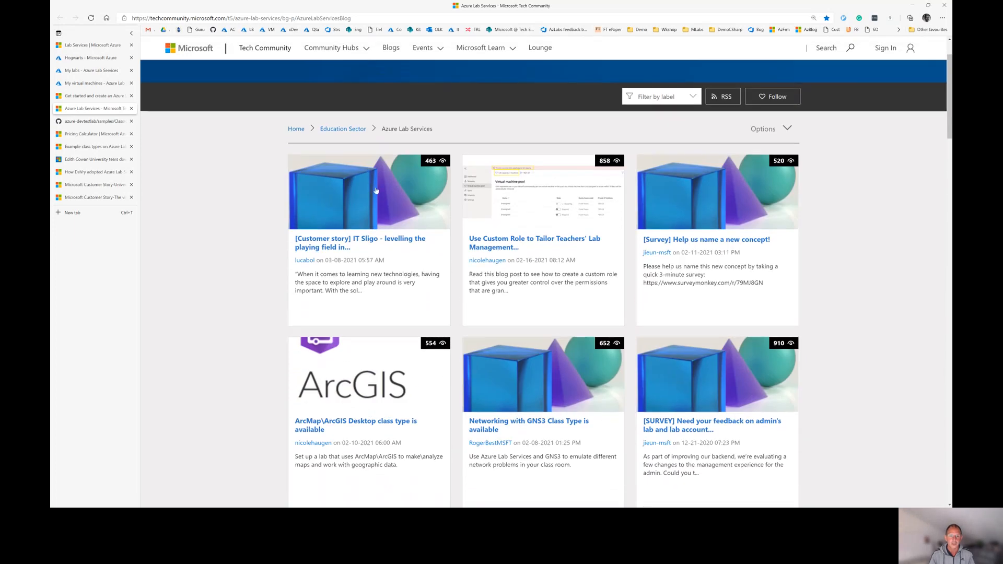
click(379, 243)
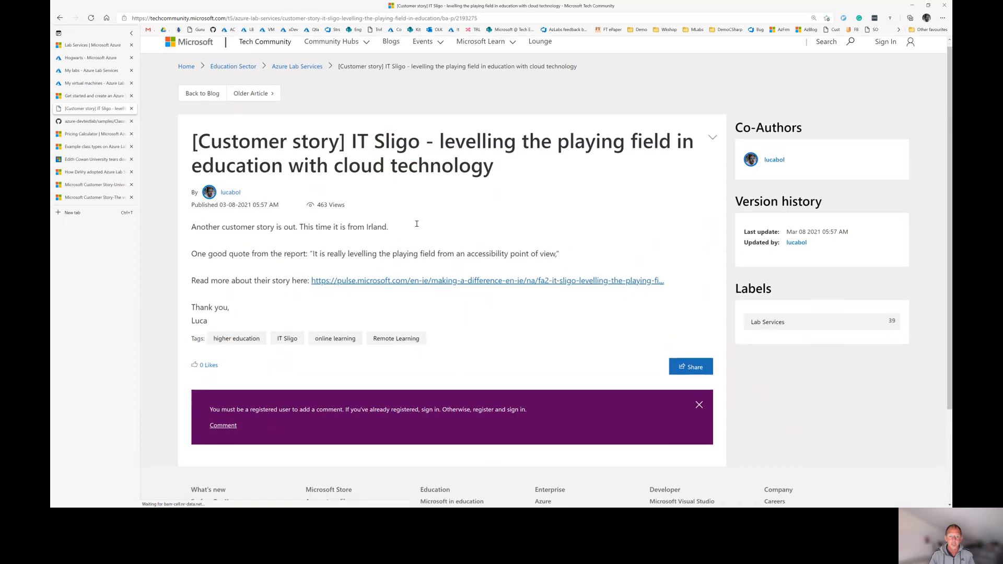
scroll(379, 242, down, 3)
click(427, 161)
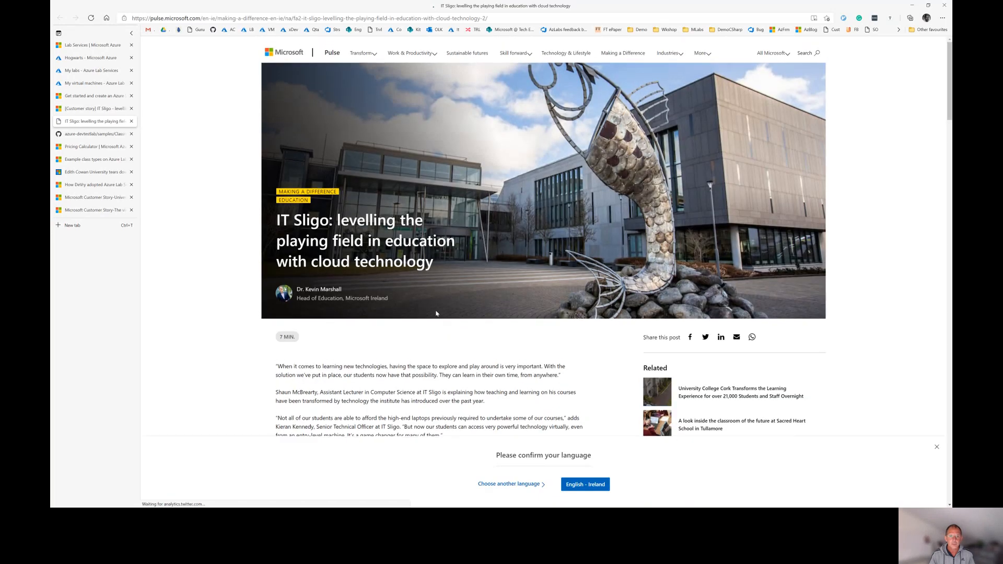
scroll(396, 292, down, 3)
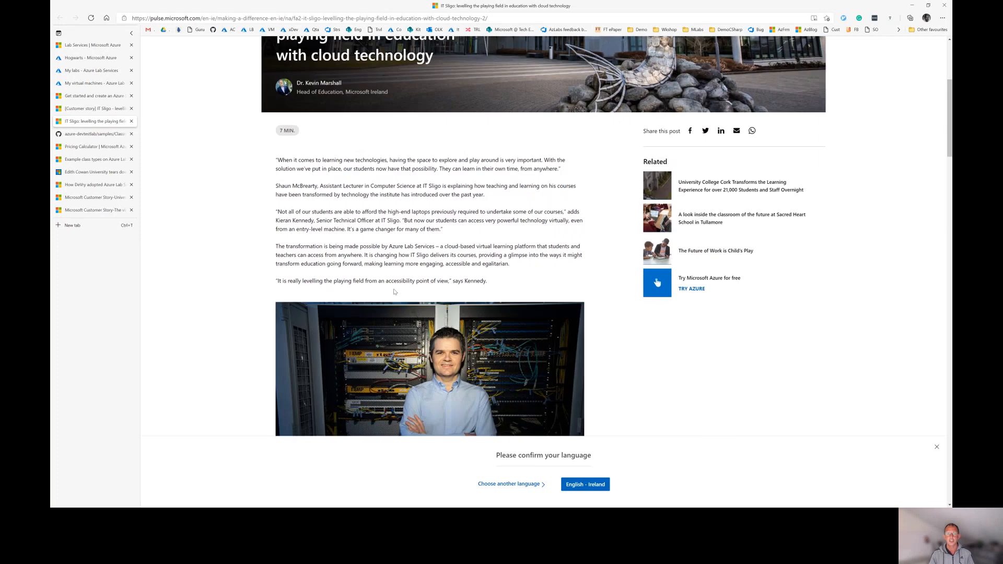
scroll(395, 292, up, 3)
key(ctrl+w)
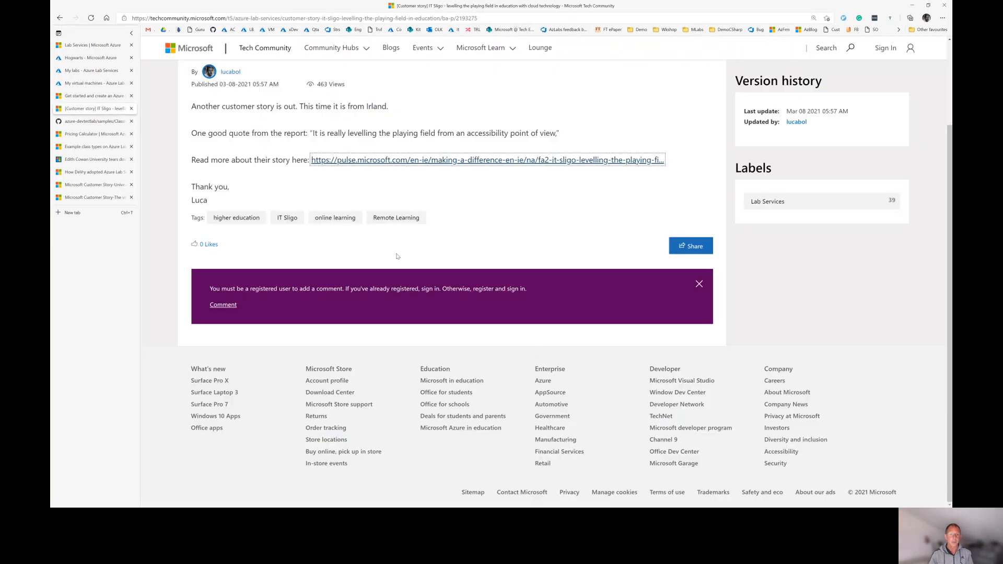
key(alt+Left)
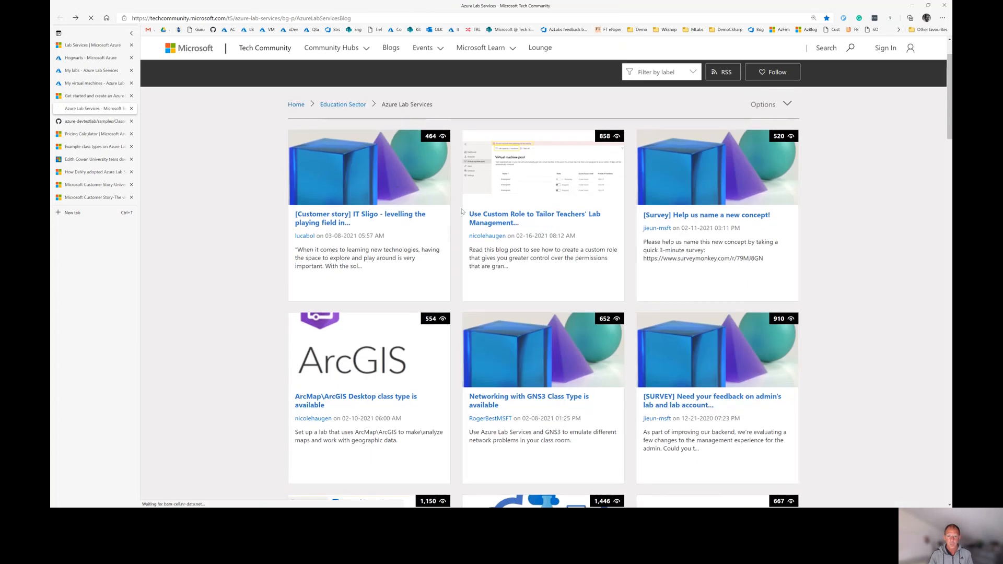
scroll(464, 246, down, 4)
scroll(464, 245, up, 5)
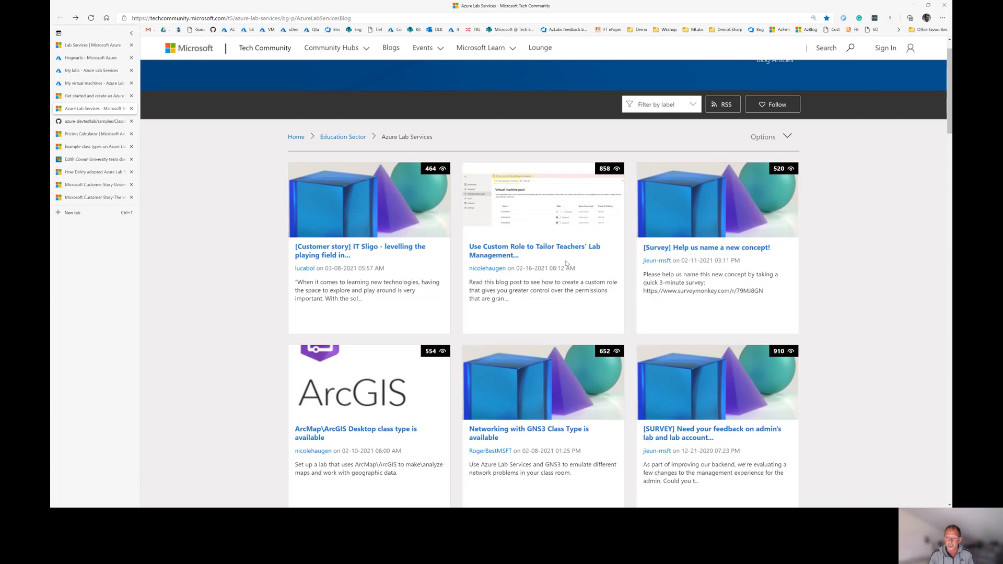
scroll(565, 263, down, 3)
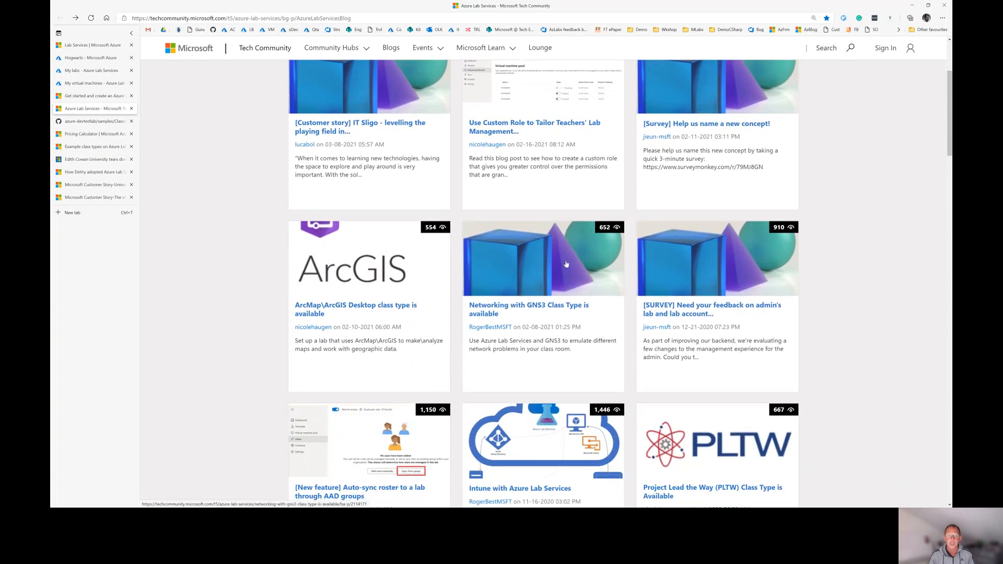
scroll(565, 264, down, 3)
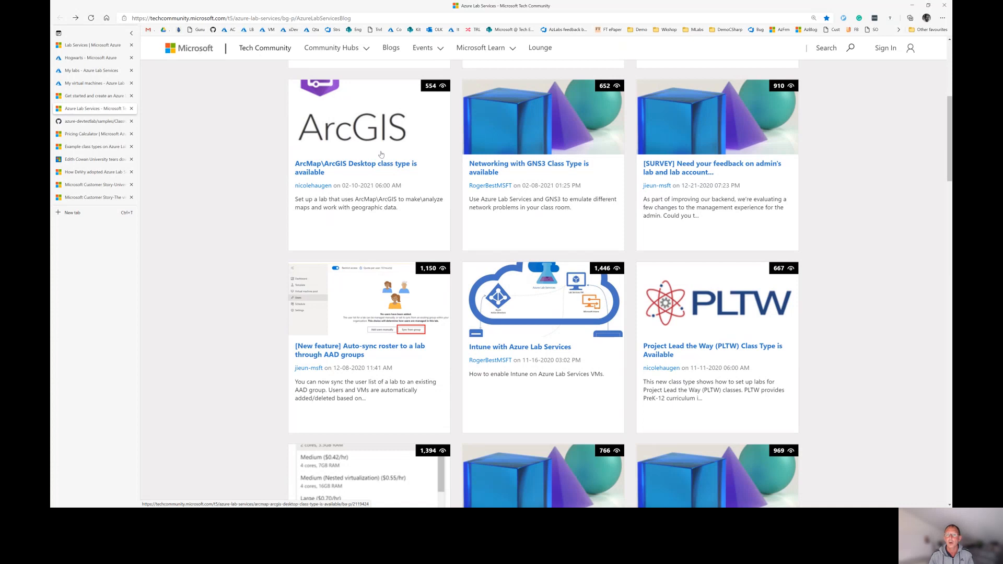
scroll(583, 294, down, 2)
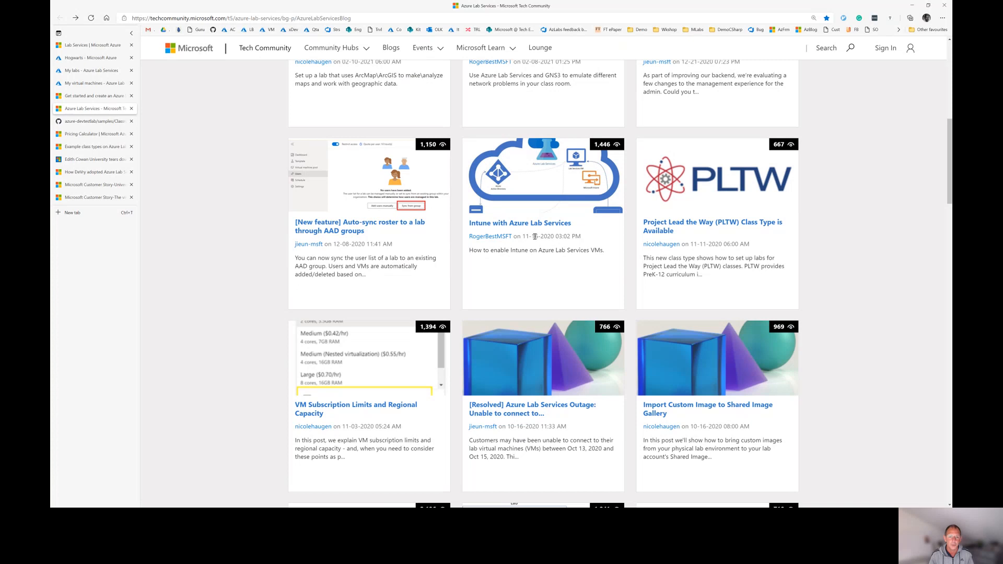
scroll(523, 289, down, 2)
scroll(523, 289, down, 6)
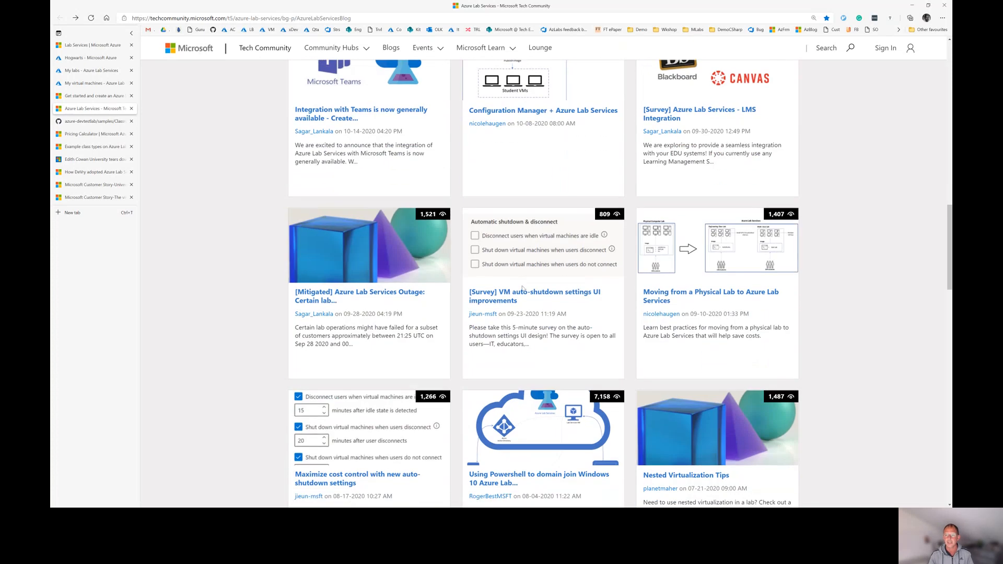
scroll(522, 289, down, 4)
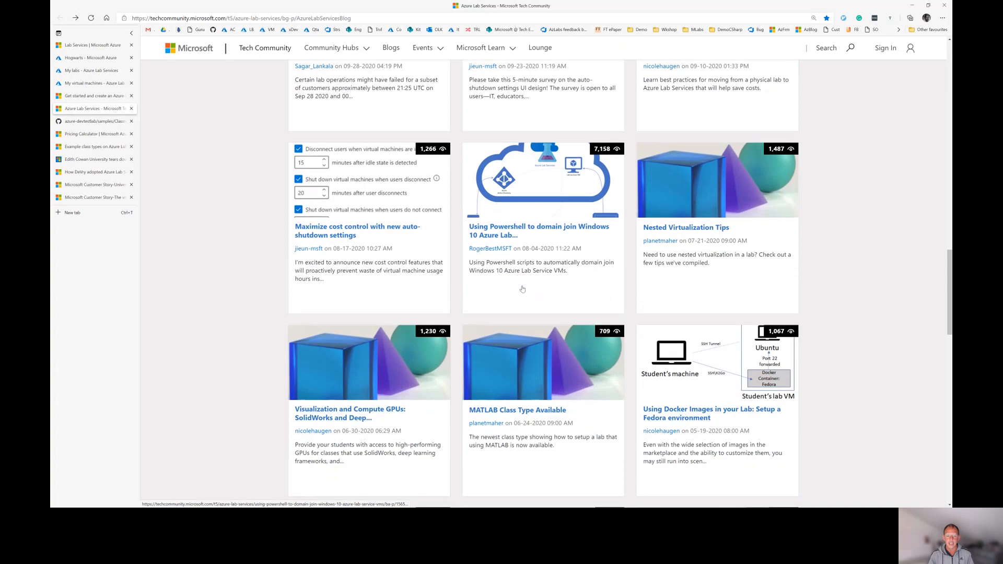
scroll(522, 288, up, 3)
scroll(522, 286, up, 10)
scroll(522, 285, up, 3)
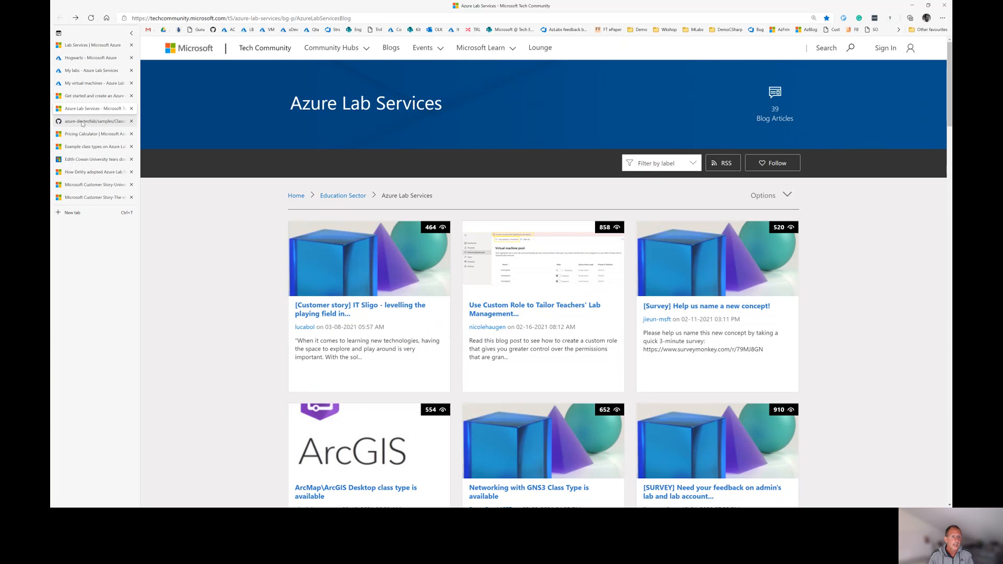
click(82, 121)
scroll(249, 286, down, 2)
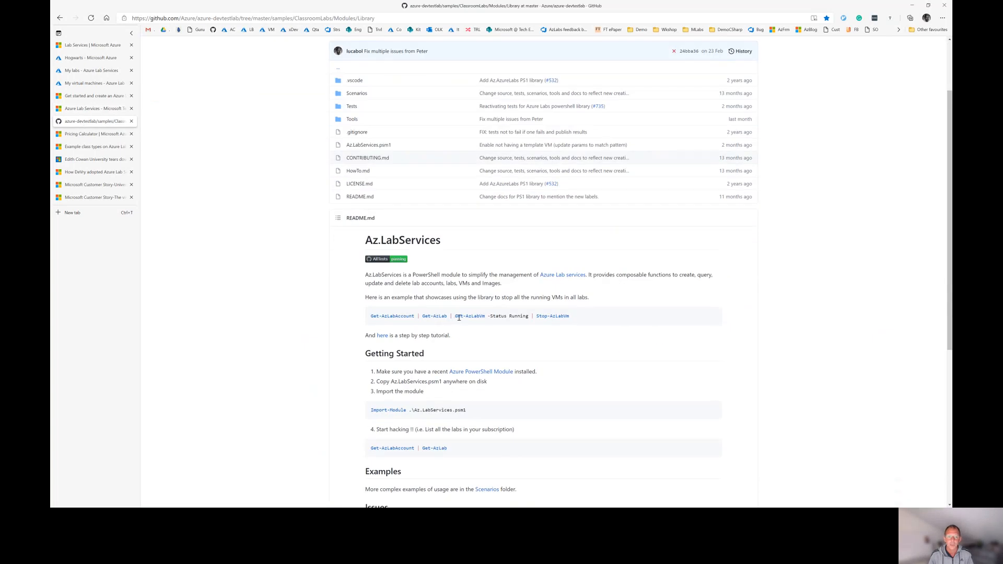
scroll(483, 340, up, 1)
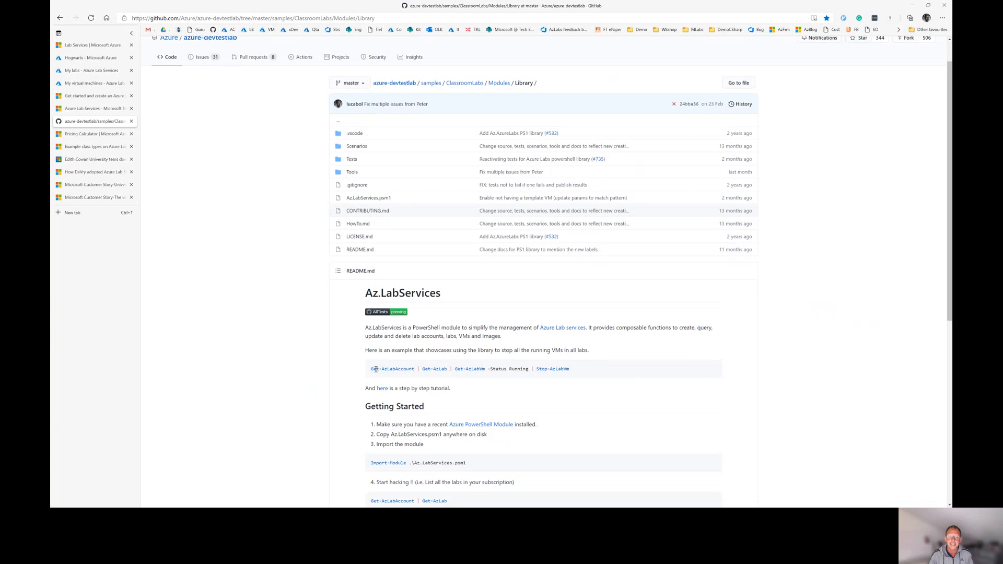
drag(372, 369, 591, 368)
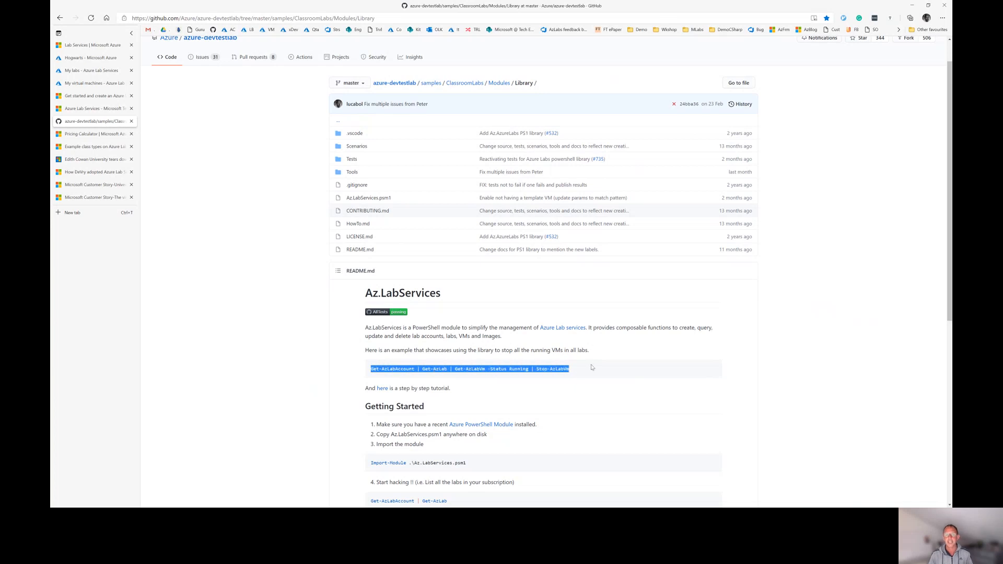
click(592, 368)
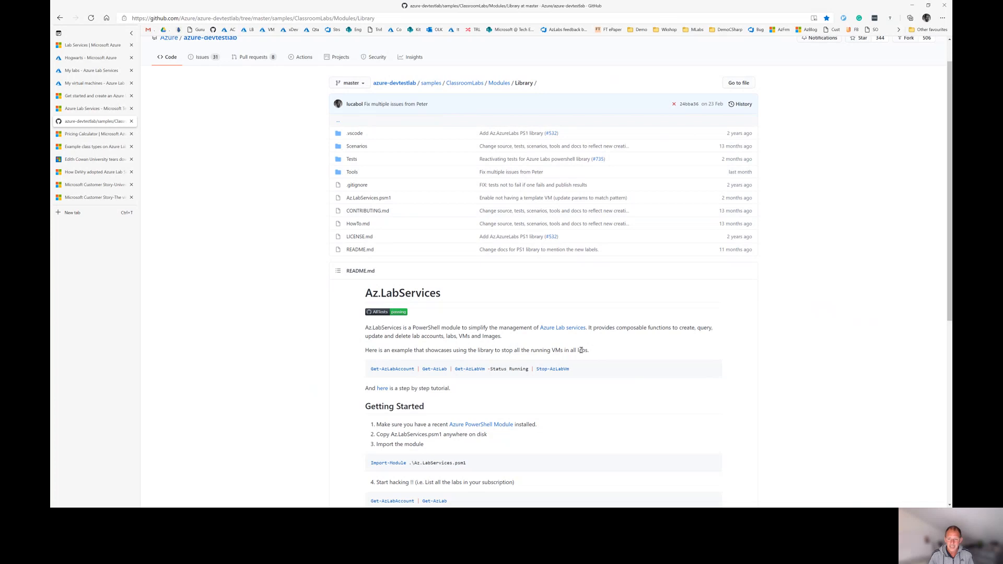
scroll(304, 312, up, 1)
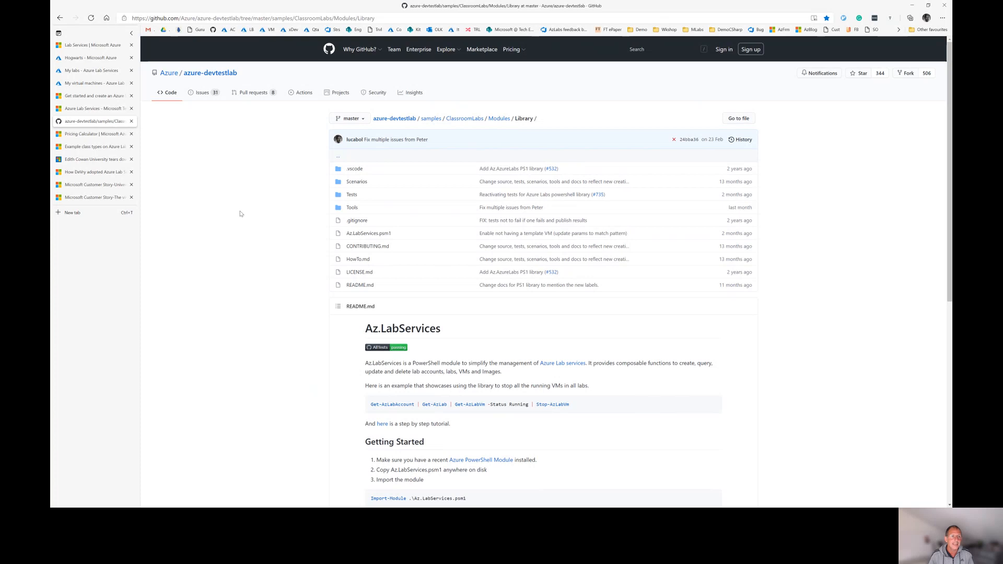
Browse the Hogwarts lab list, My virtual machines page and Docs Teams article, ending on the community blog
click(86, 71)
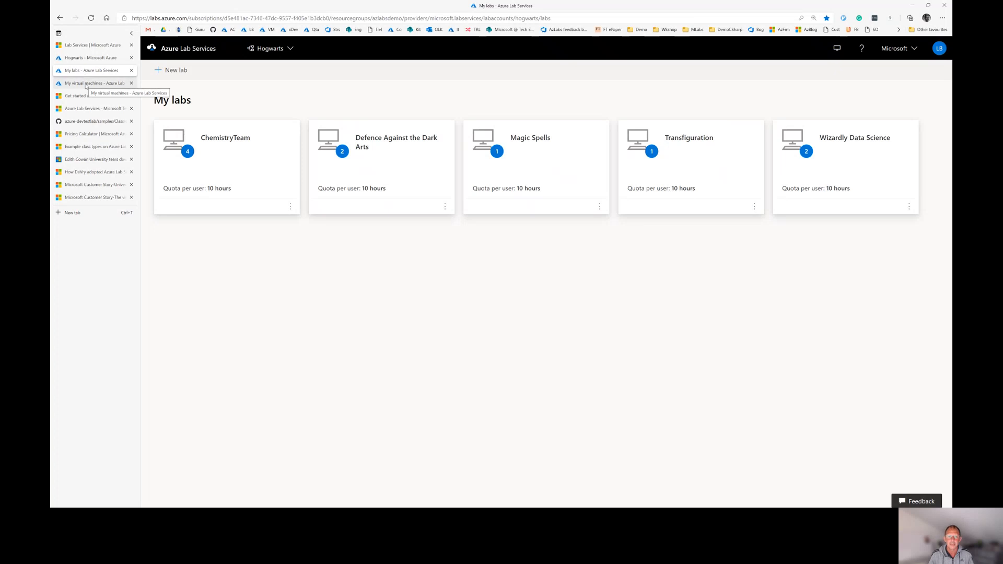
click(87, 84)
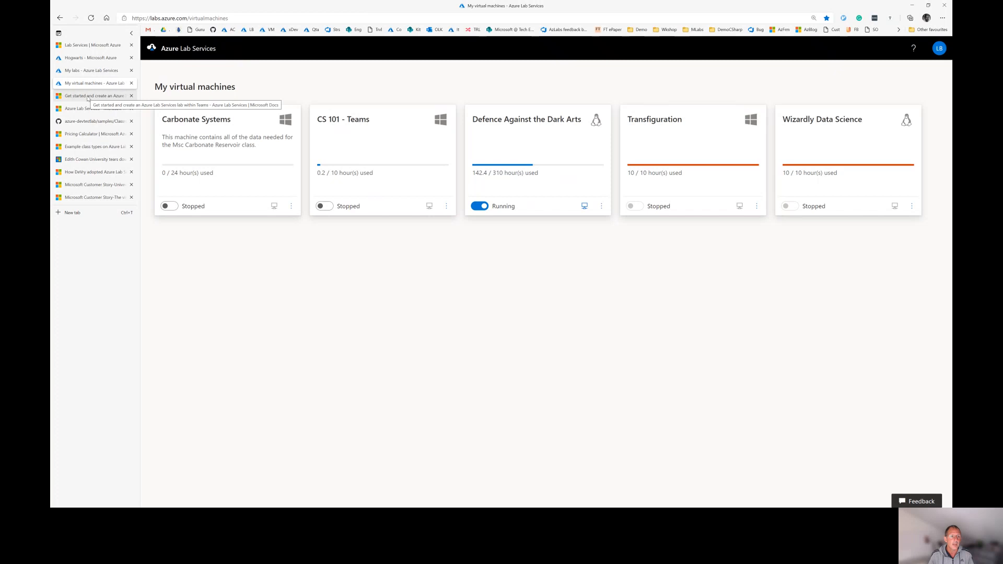
click(88, 96)
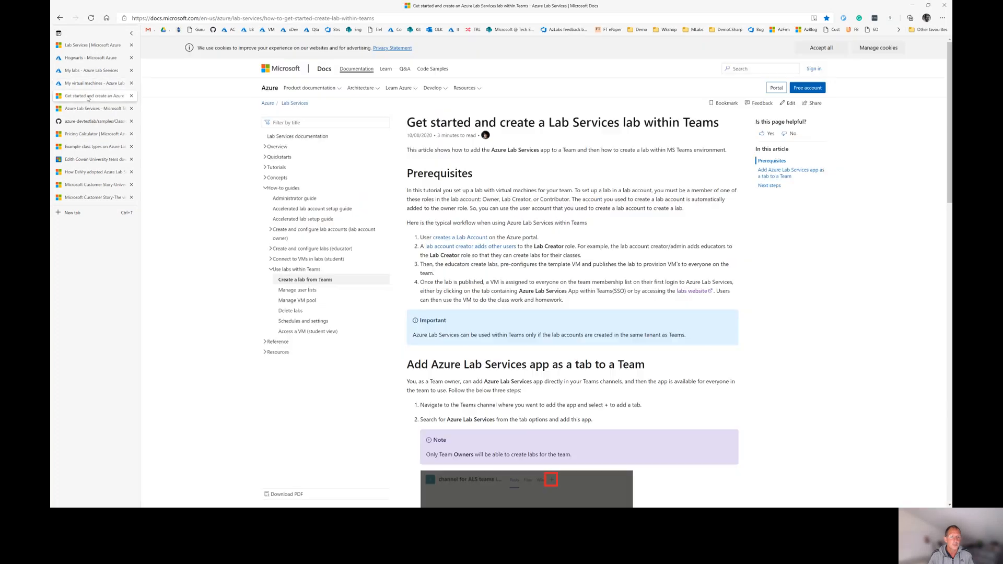
click(91, 109)
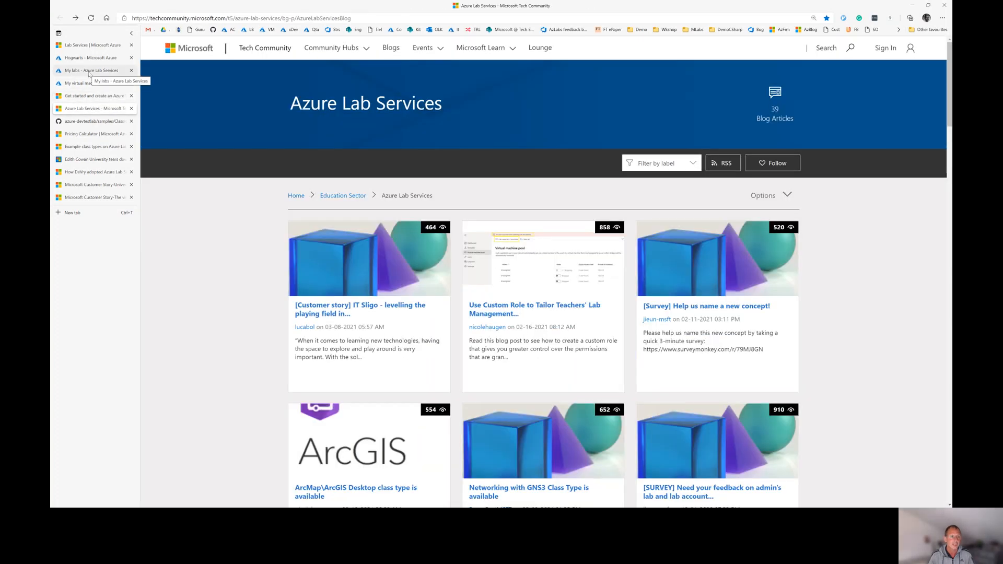
View the class types overview, then Hogwarts' shared image gallery with its Windows and Linux myGallery images
click(87, 147)
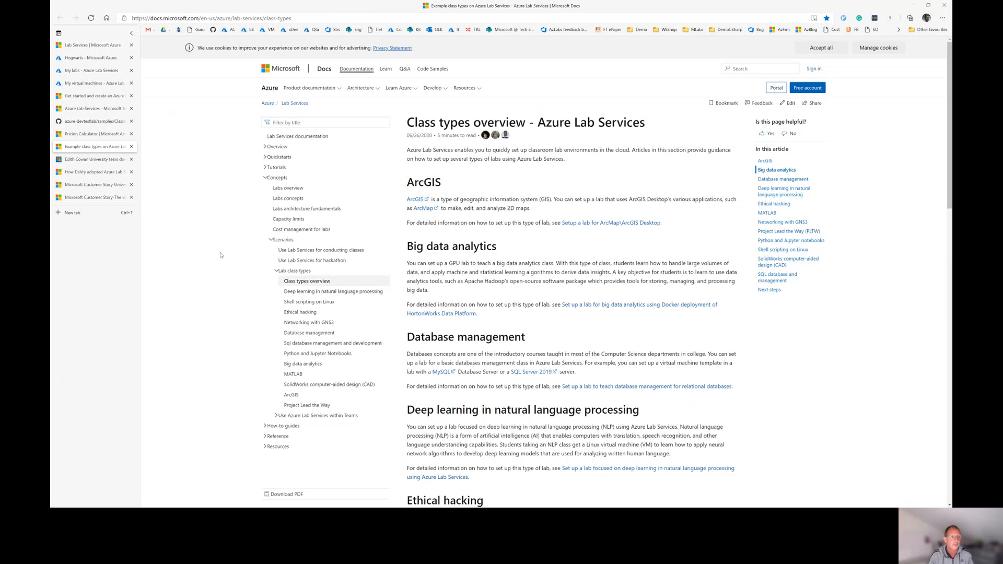
click(79, 61)
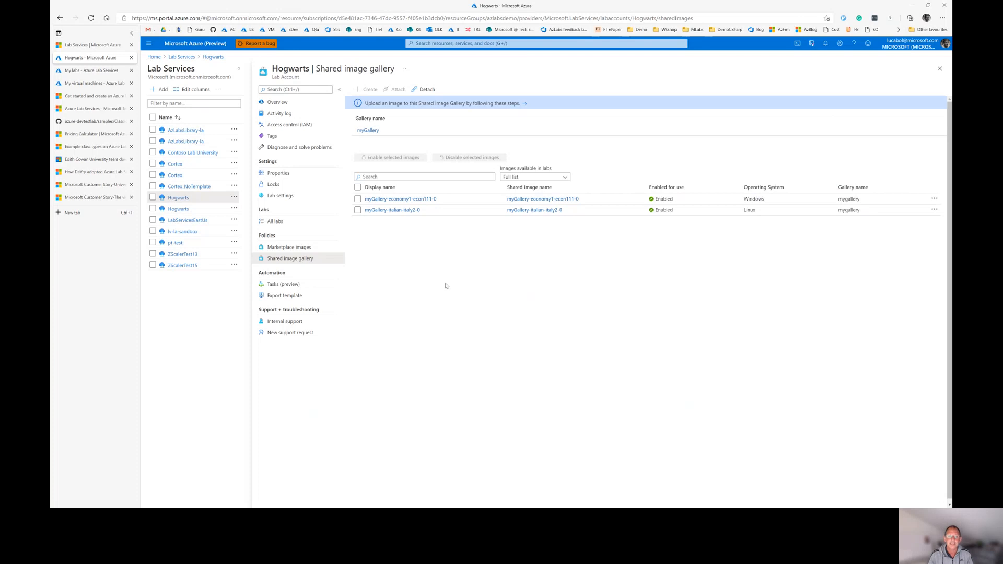
Pass through the Hogwarts lab list to the Azure Lab Services product page, then minimise the browser
click(88, 70)
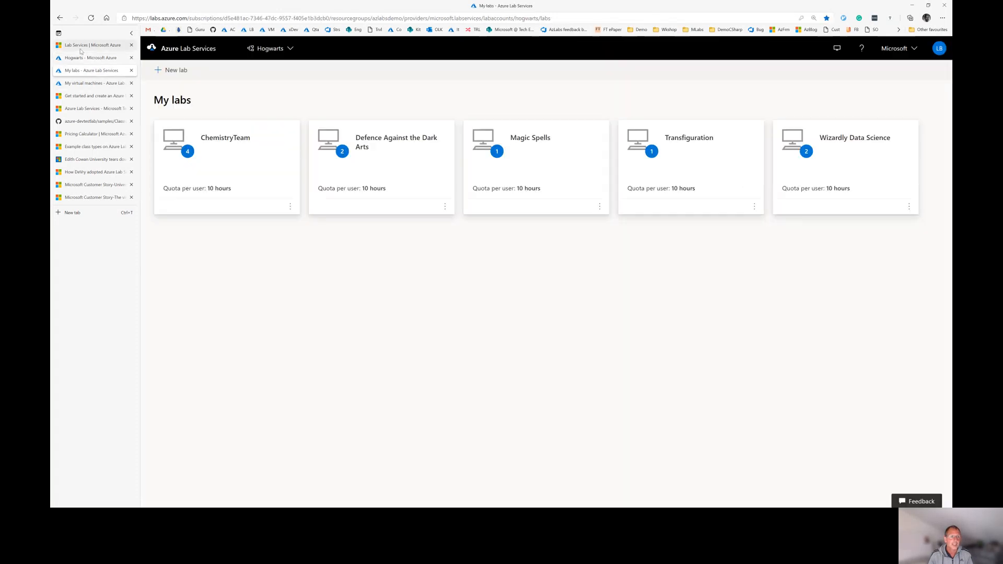
click(90, 45)
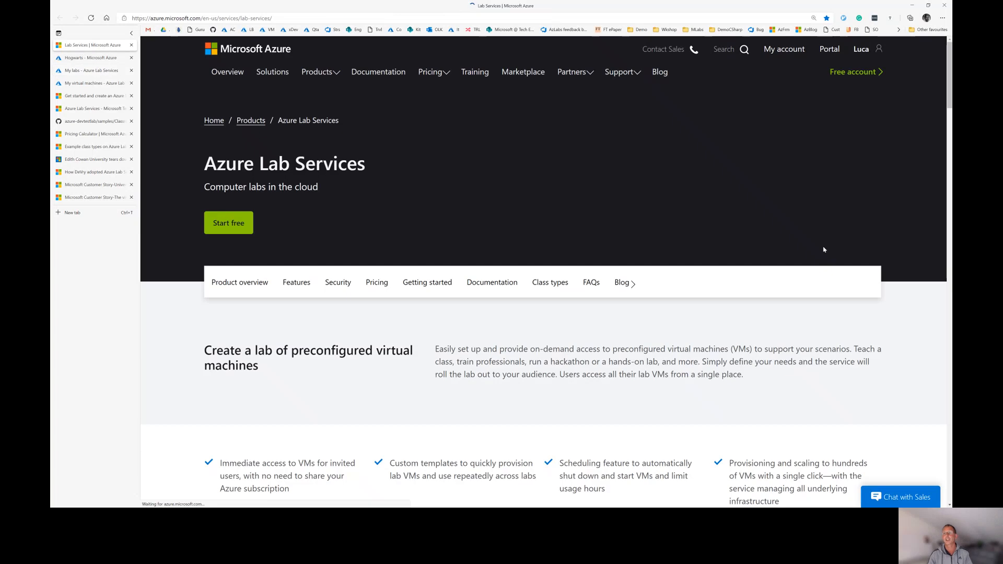
click(915, 6)
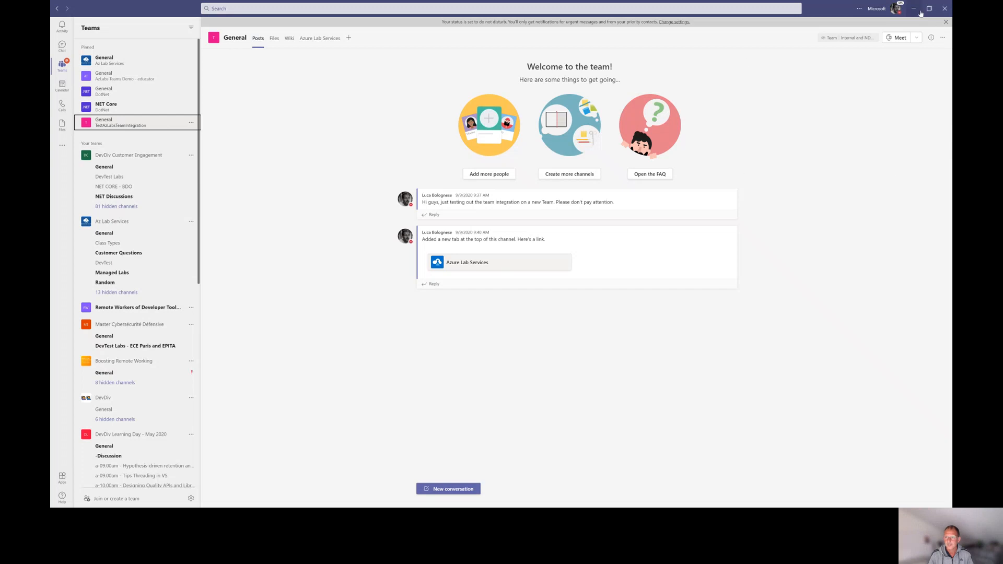
Bring the browser showing the Azure Lab Services product page back over Teams
key(alt+Tab)
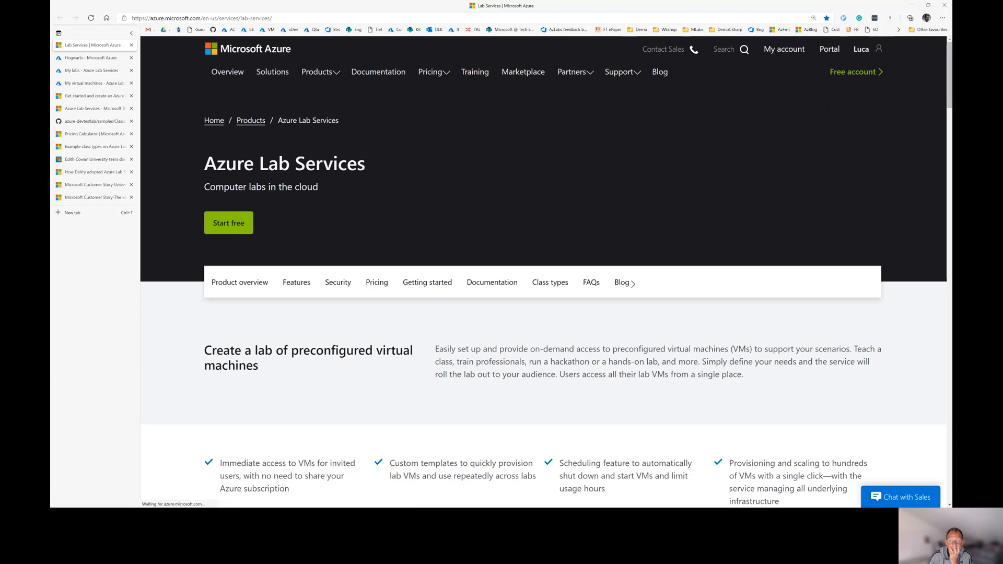
Bring up the 'Azure Lab Services Presentation' meeting and cancel creating breakout rooms
key(alt+Tab)
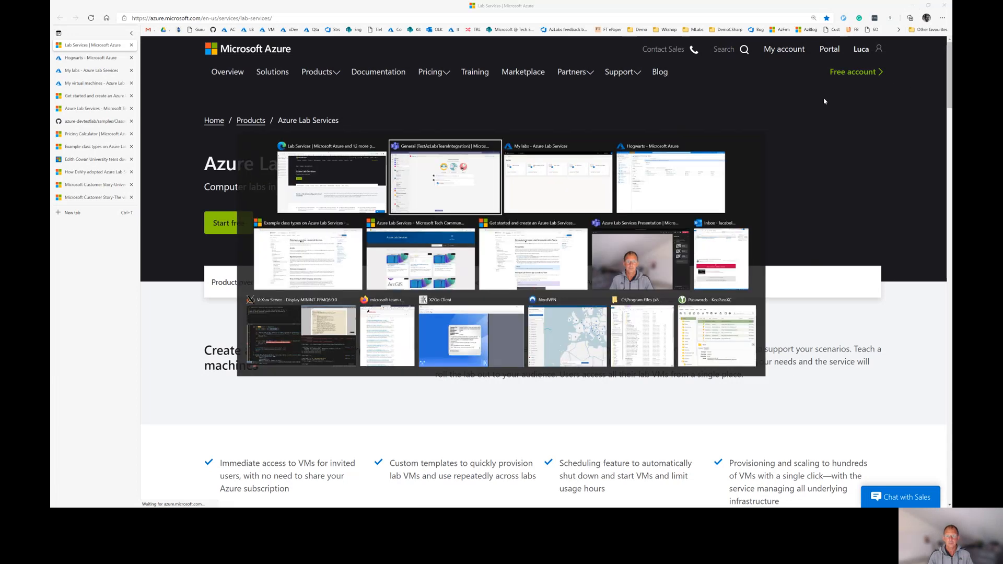
key(alt+Tab)
key(alt+Tab)
key(alt+Tab)
key(alt+Tab)
key(alt+Tab)
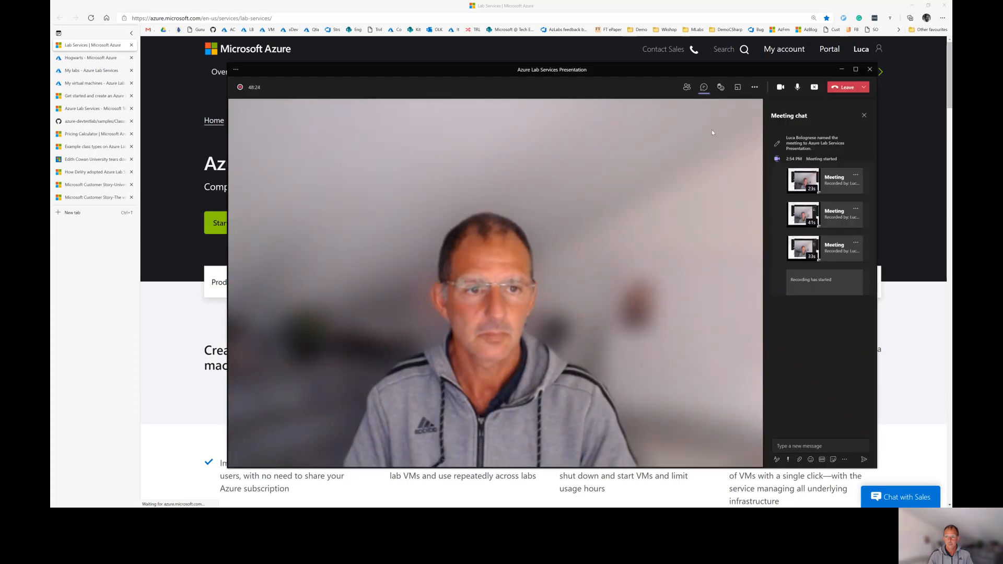
click(738, 87)
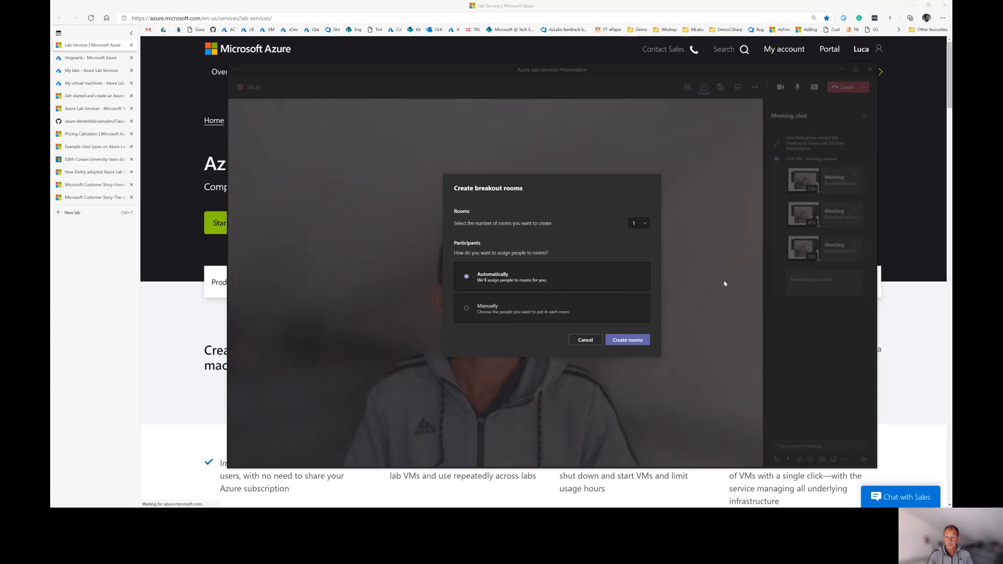
click(585, 340)
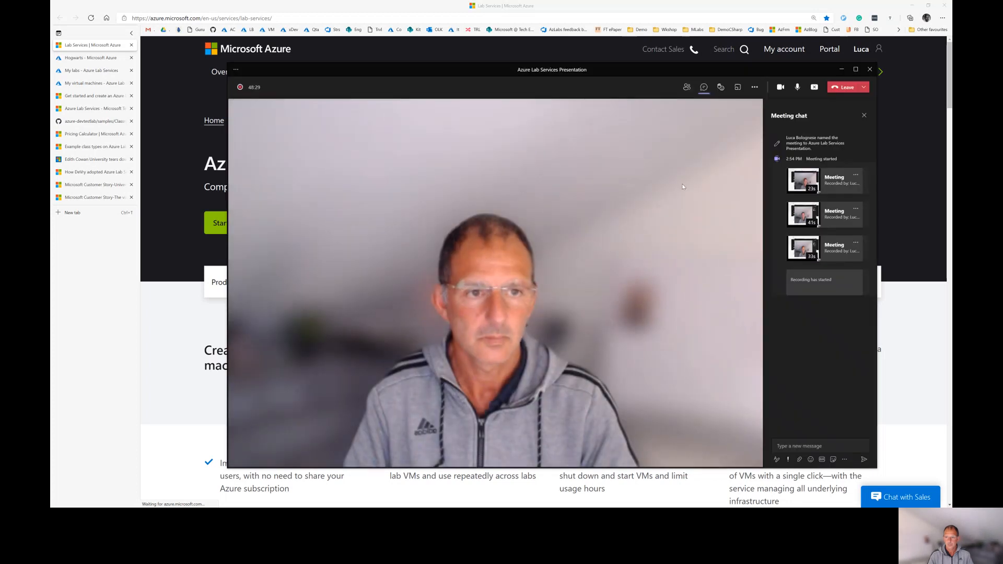
Look through the meeting's More actions list, then stop sharing the screen
click(756, 89)
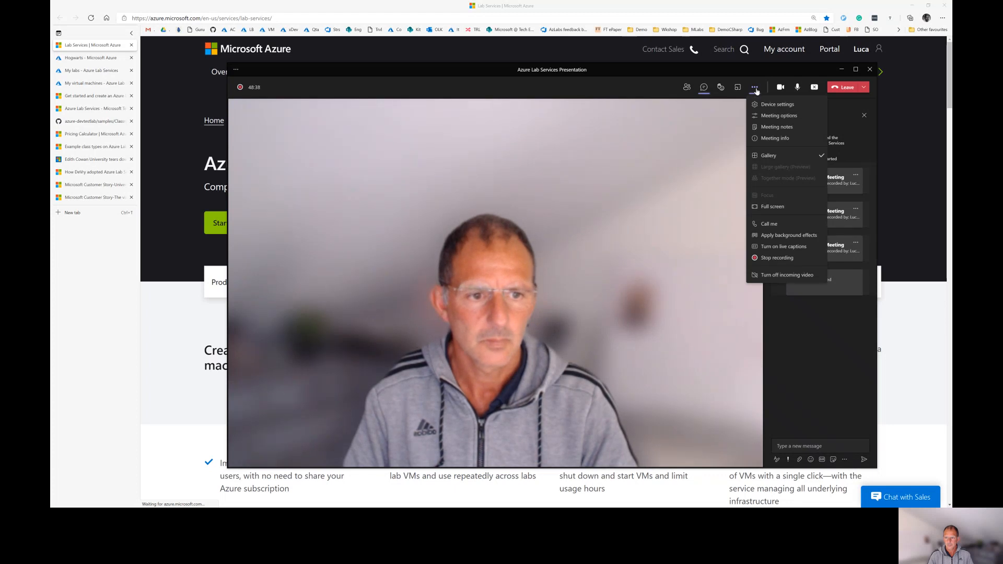
click(756, 92)
click(756, 92)
click(756, 90)
click(755, 91)
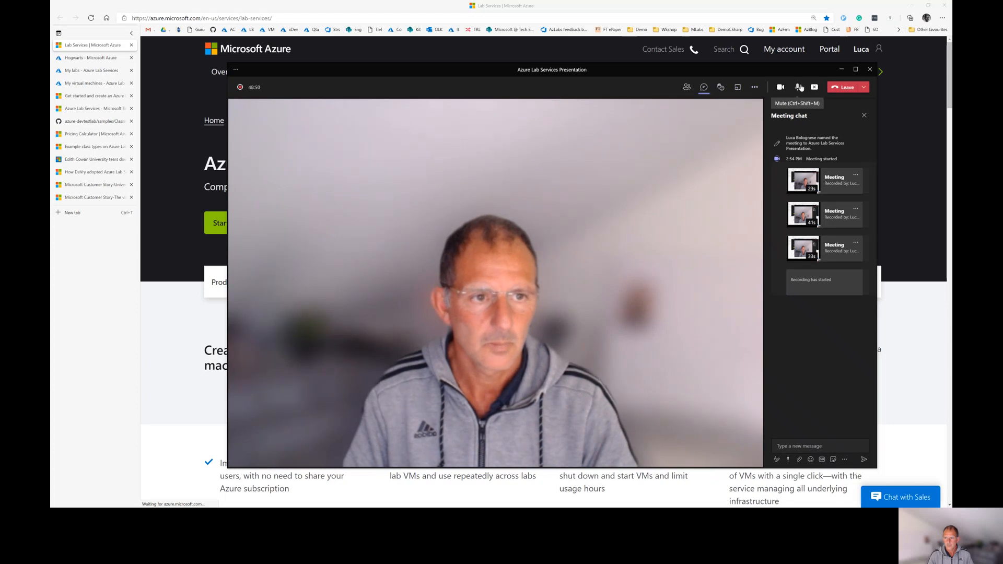
click(814, 87)
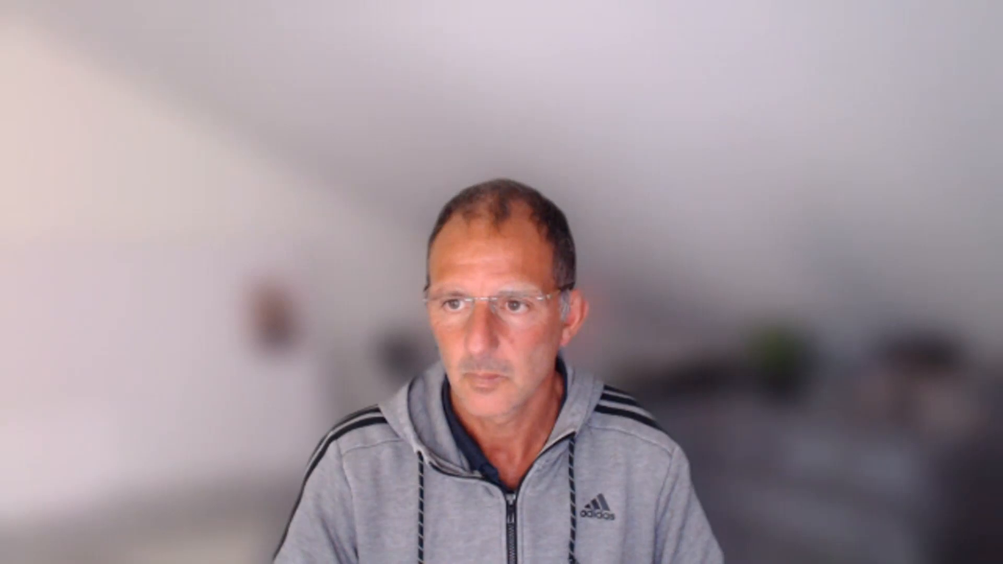